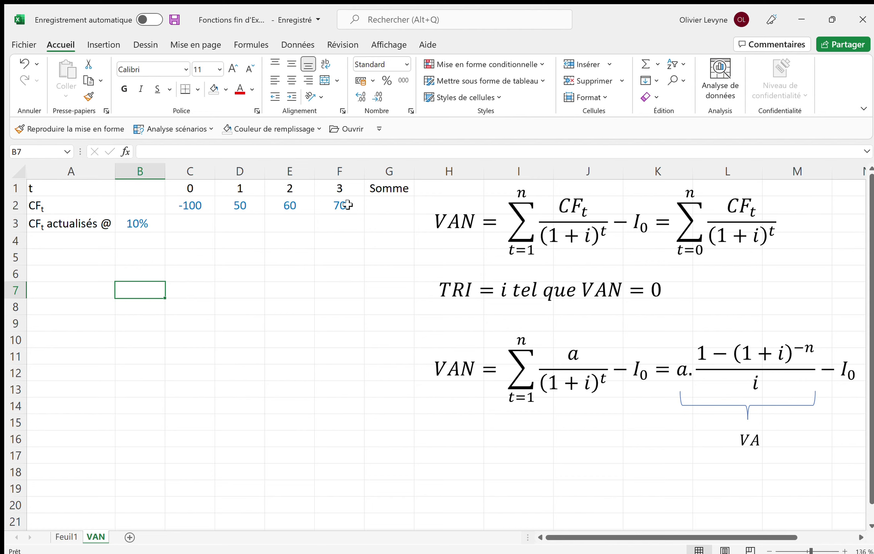
- Enter =D2/(1+$B3)^D1 in D3 to discount the year-1 cash flow to 45,45
left_click(191, 205)
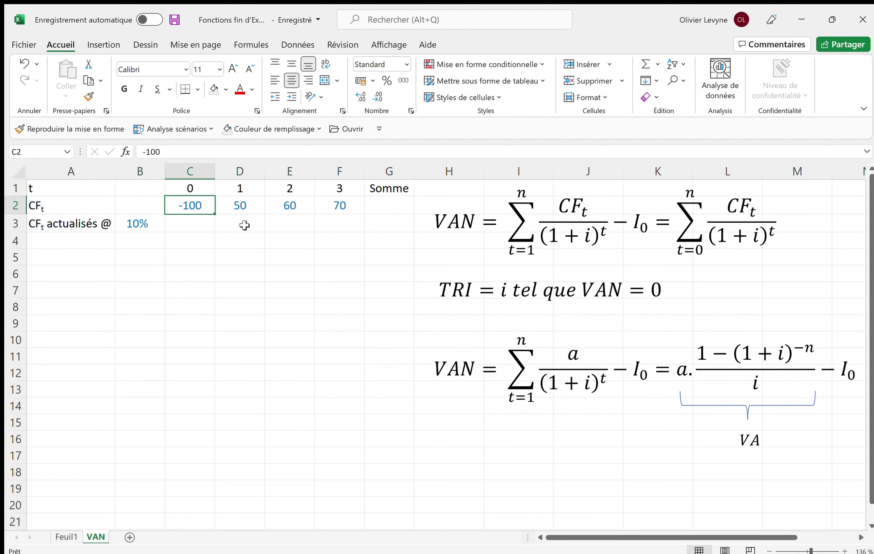
left_click(245, 225)
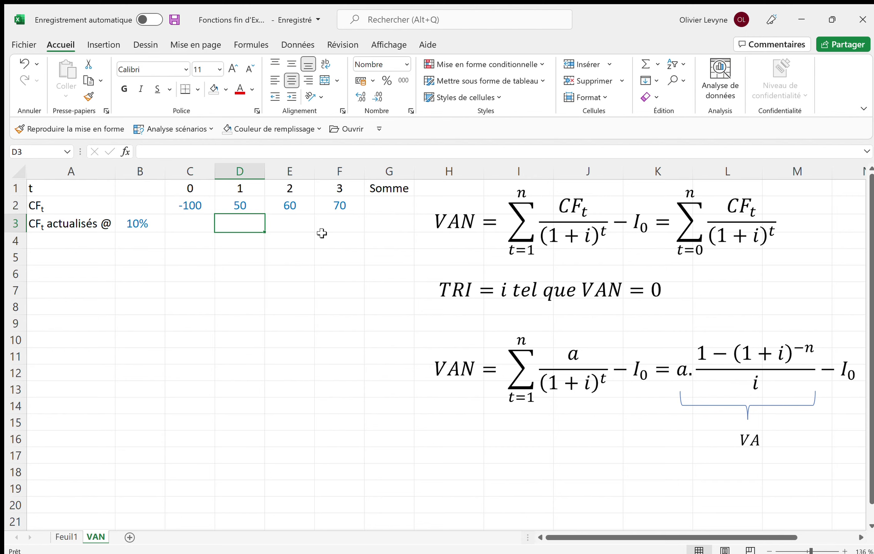
type("=")
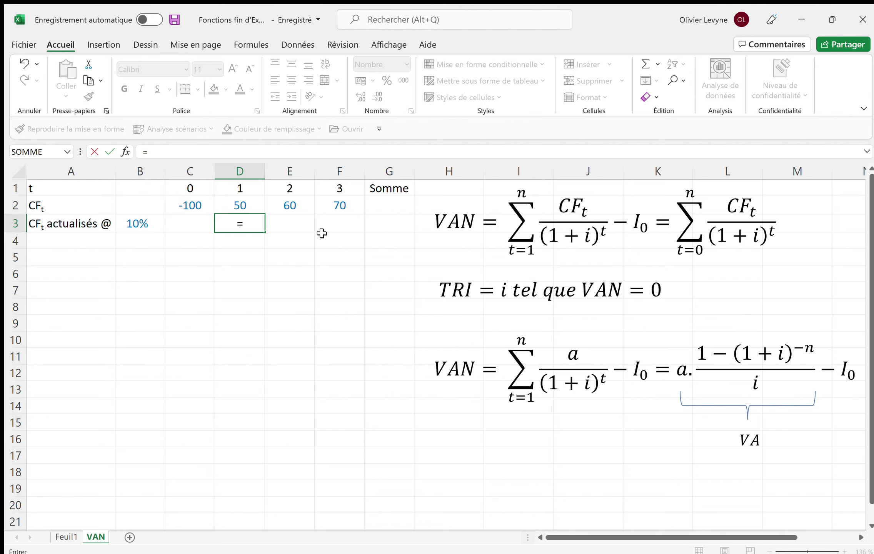
key("Up")
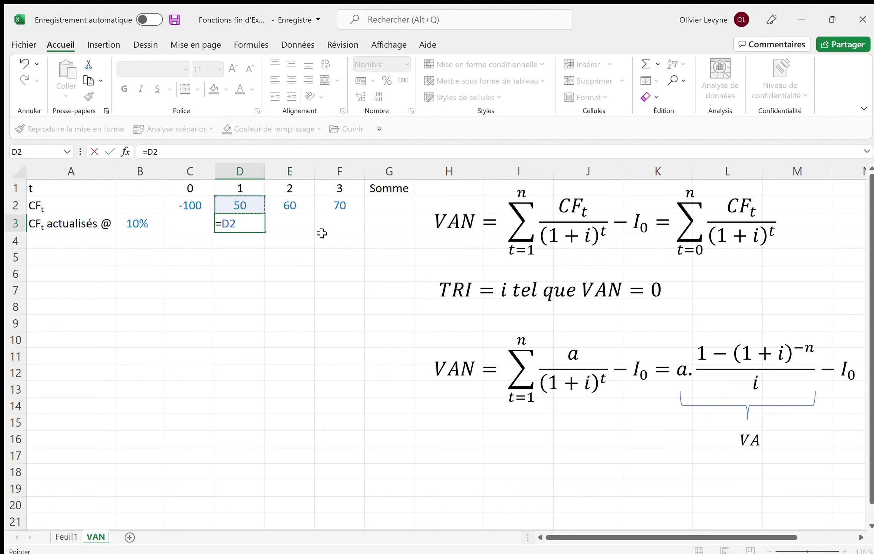
type("/(1+")
key("Left")
key("Left")
key("Left")
key("Right")
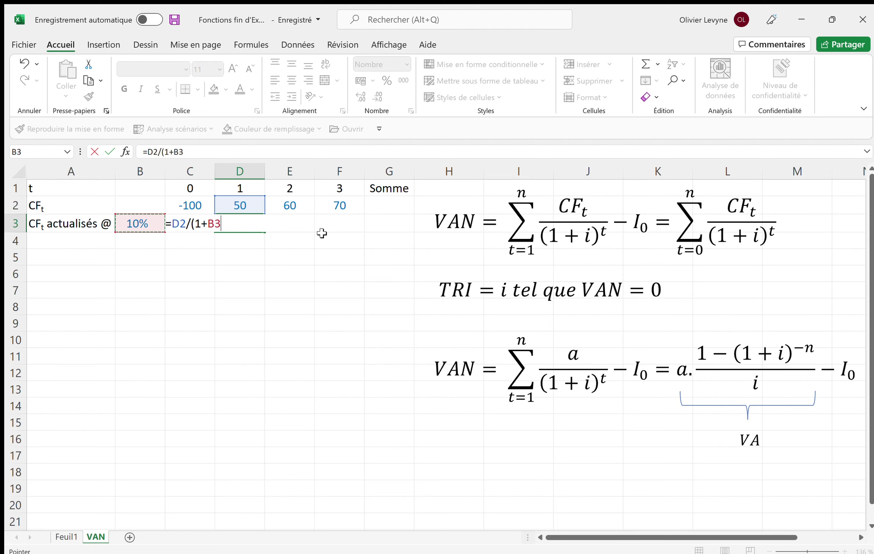
key("F4")
key("F4")
key("F4")
type(")")
type("^")
key("Up")
key("Up")
key("Return")
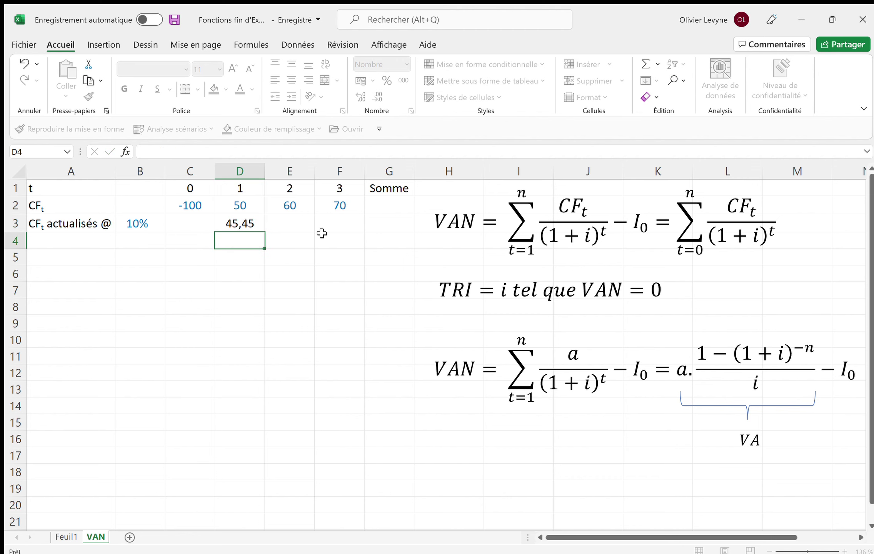
- Fill D3's discount formula across C3:F3, giving -100,00, 45,45, 49,59 and 52,59
left_click(250, 223)
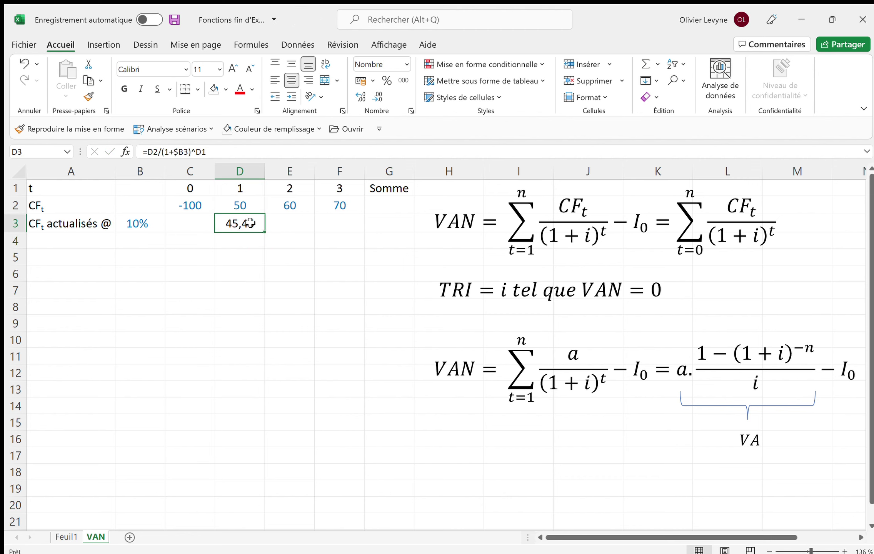
left_click_drag(264, 232, 348, 229)
left_click(280, 228)
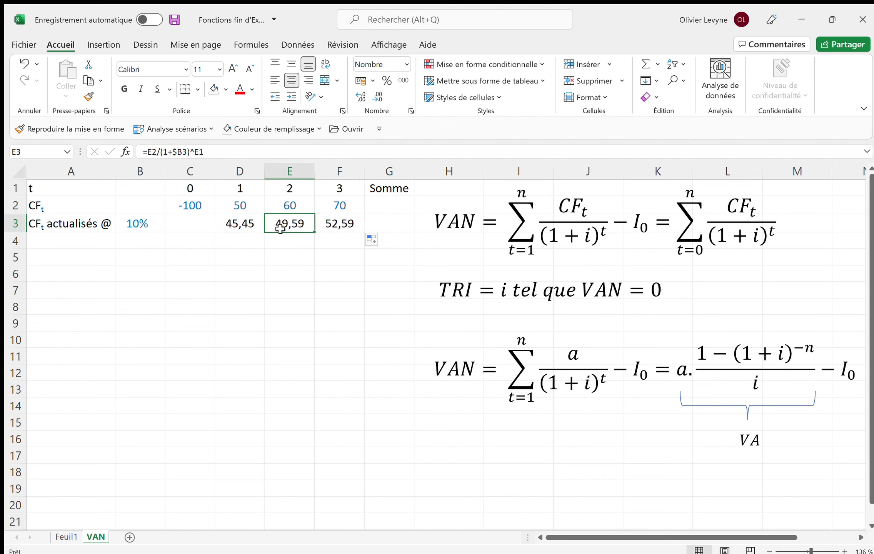
double_click(280, 228)
key("Return")
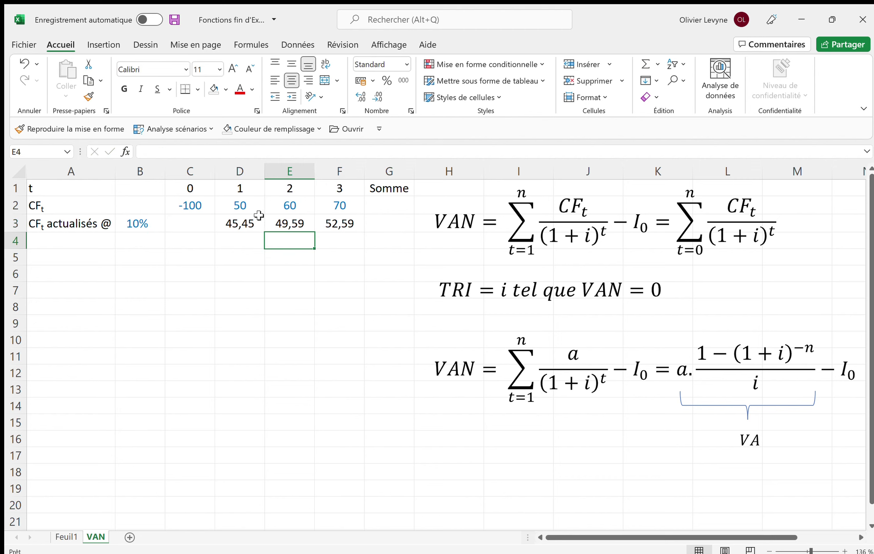
left_click(258, 224)
left_click_drag(265, 232, 189, 230)
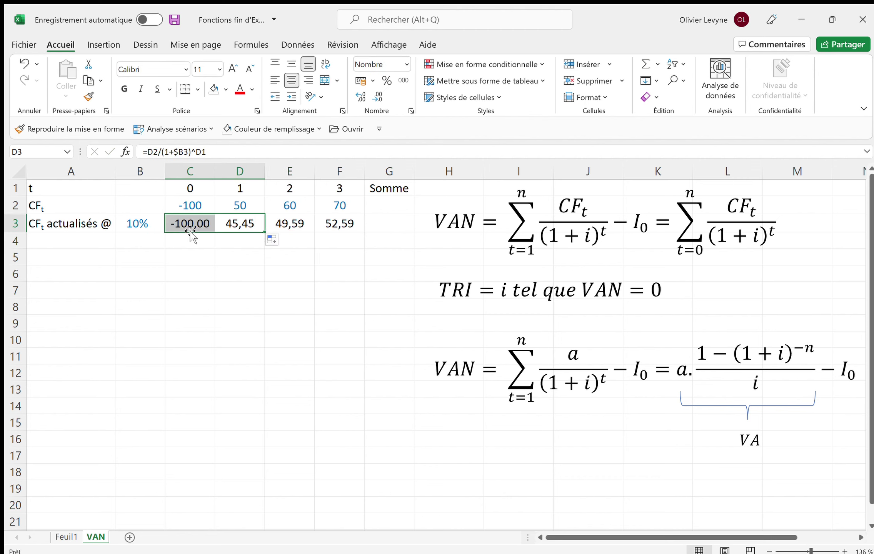
left_click(192, 225)
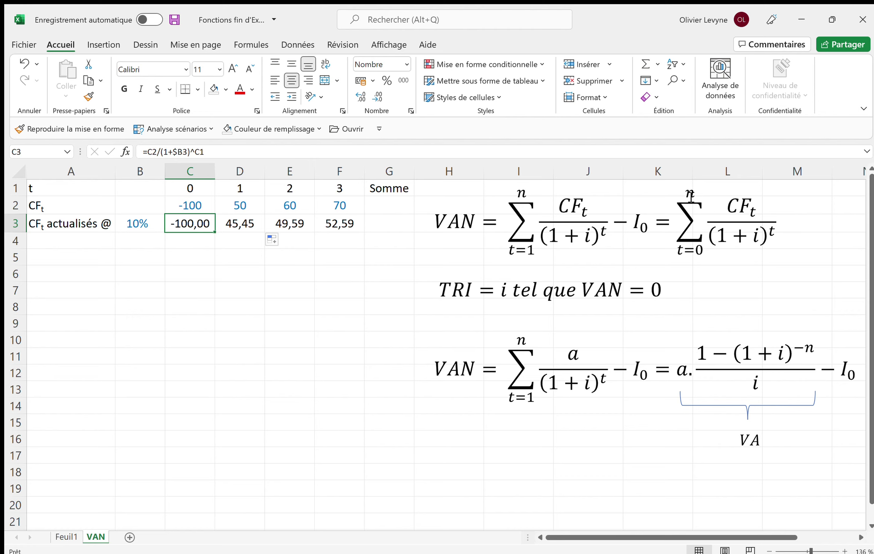
- Total the discounted flows in G3 with =SOMME(C3:F3), giving 47,63
left_click(389, 223)
type("=somme")
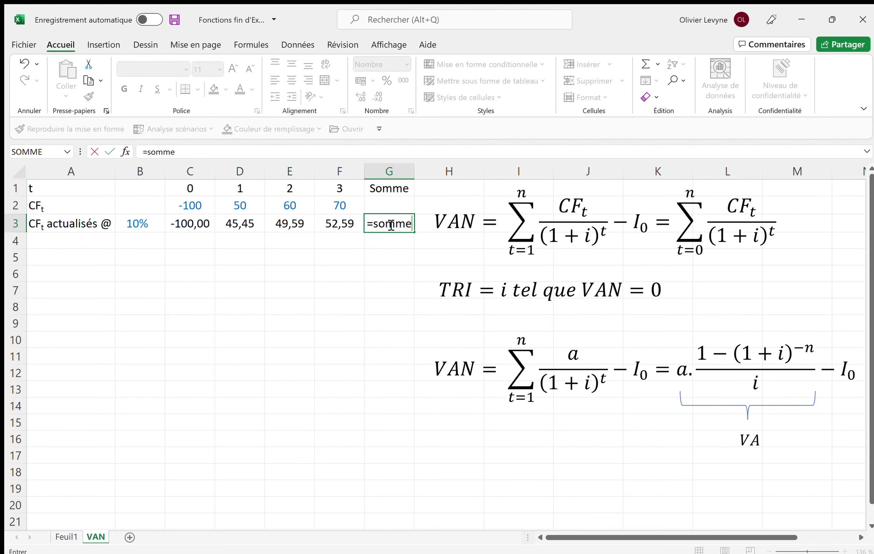
type("(")
left_click(191, 223)
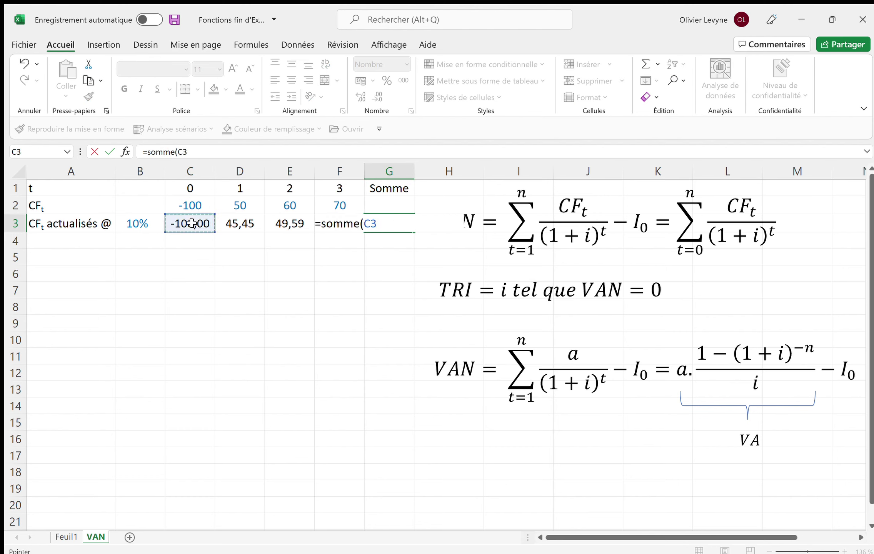
left_click_drag(191, 223, 329, 231)
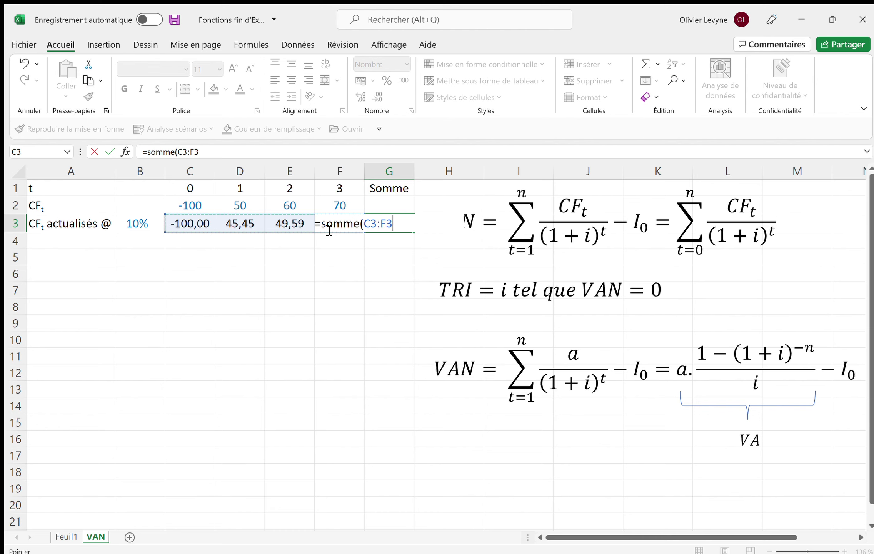
key("Return")
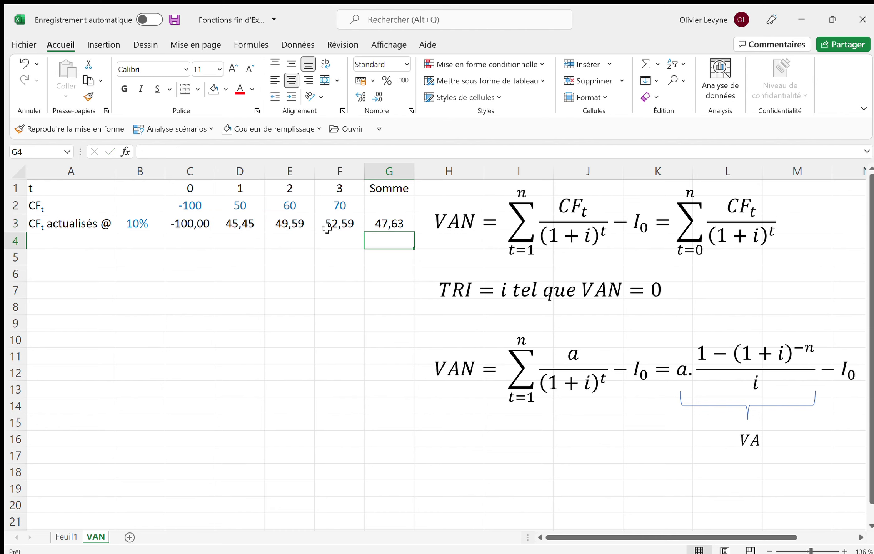
- Give the G3 total a yellow fill
left_click(405, 222)
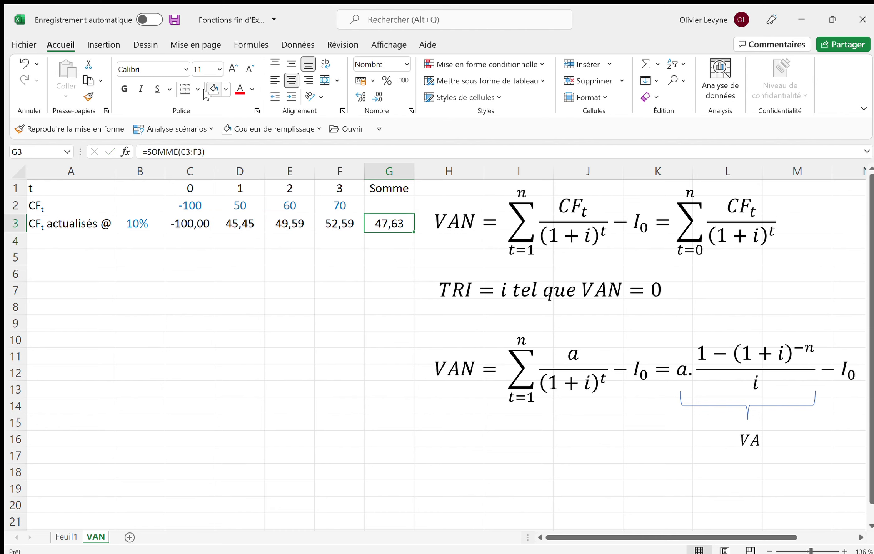
left_click(215, 89)
left_click(261, 246)
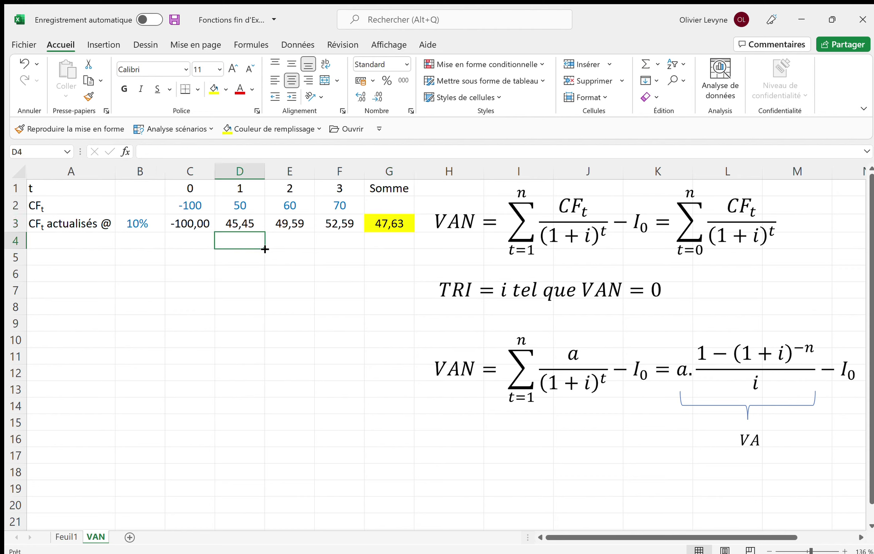
- Label A4 'VAN' and enter =VAN(B3;D2:F2)+C2 in B4, giving 47,63
left_click(93, 248)
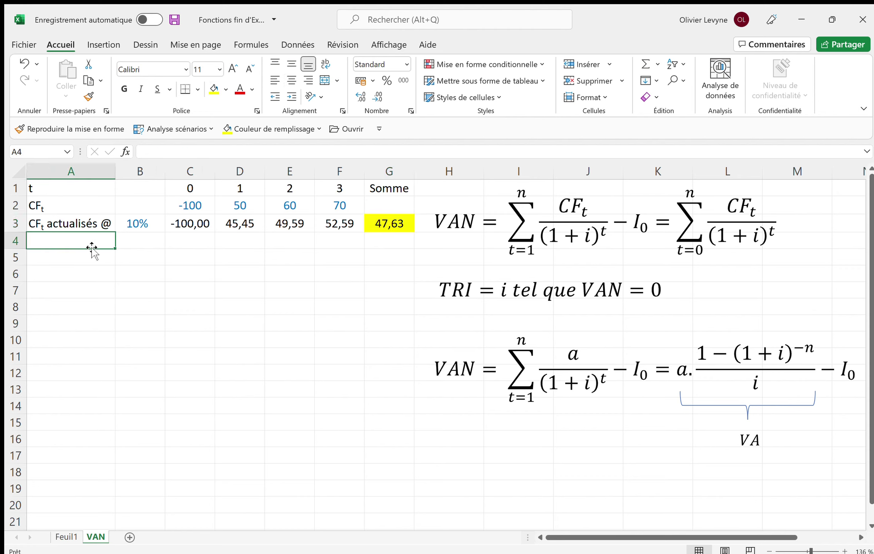
type("VAN")
key("Tab")
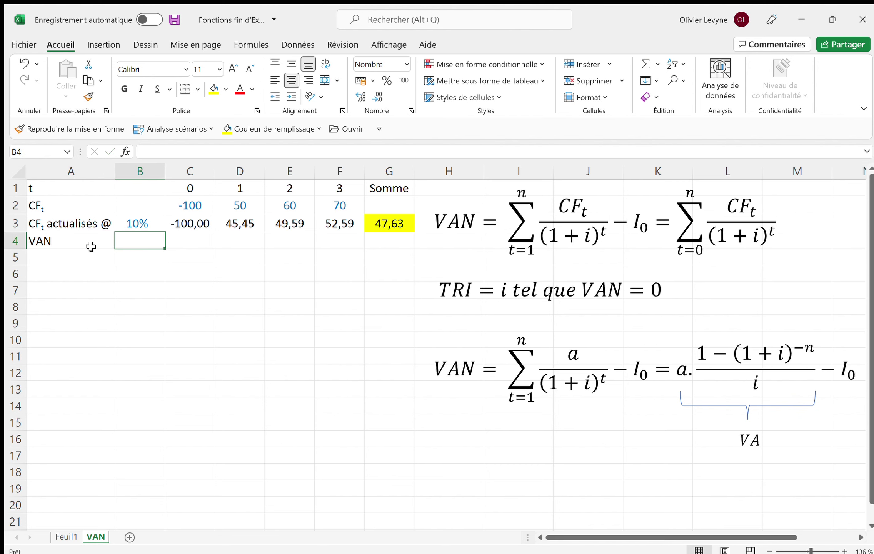
type("=")
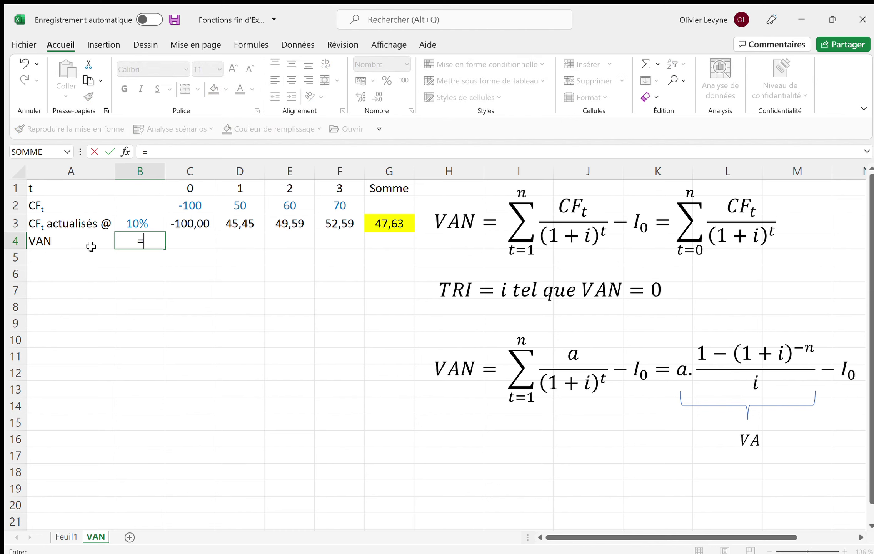
type("van")
key("Tab")
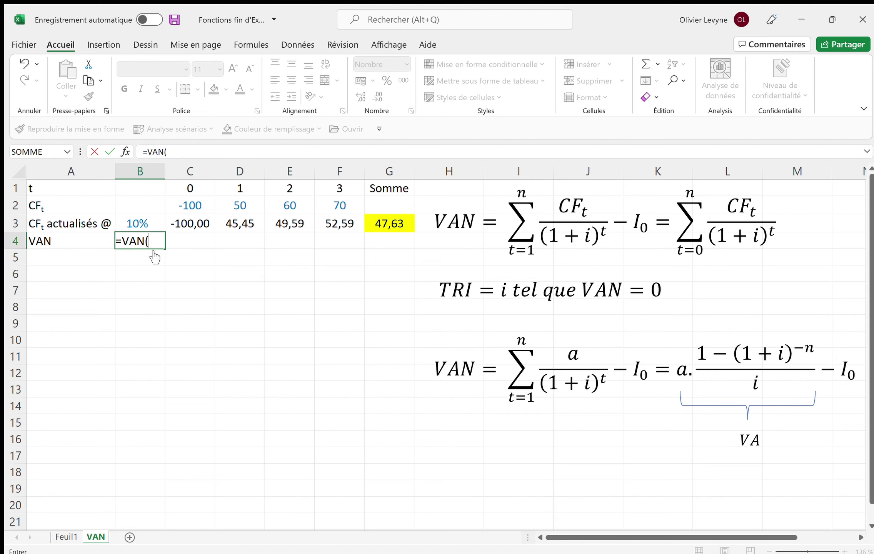
left_click(133, 222)
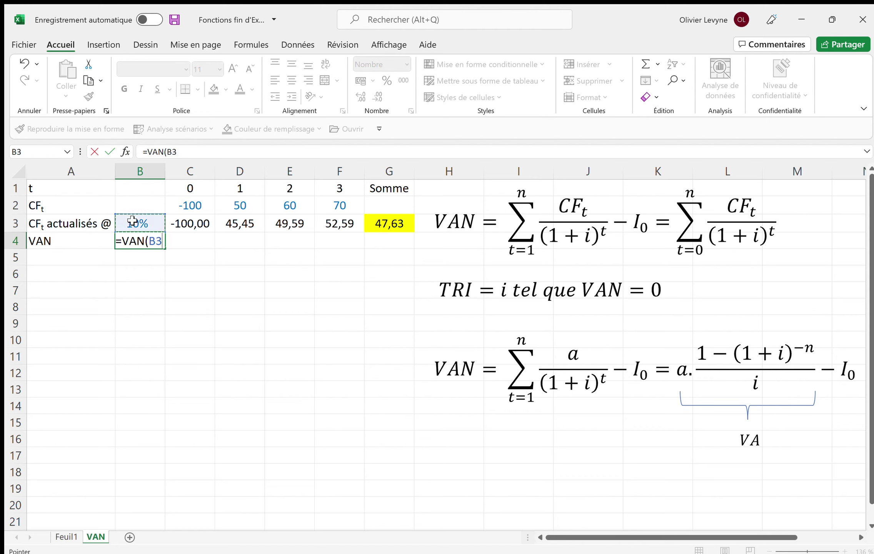
type(";")
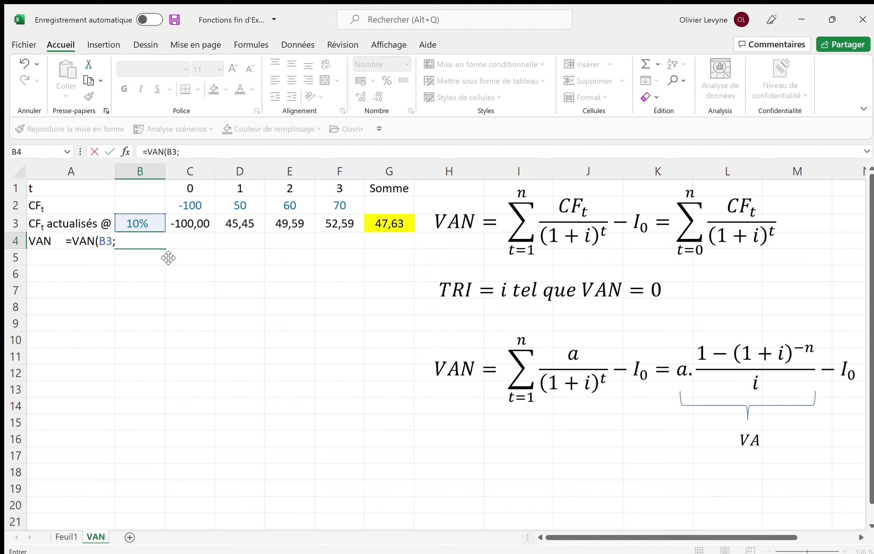
left_click_drag(235, 202, 326, 202)
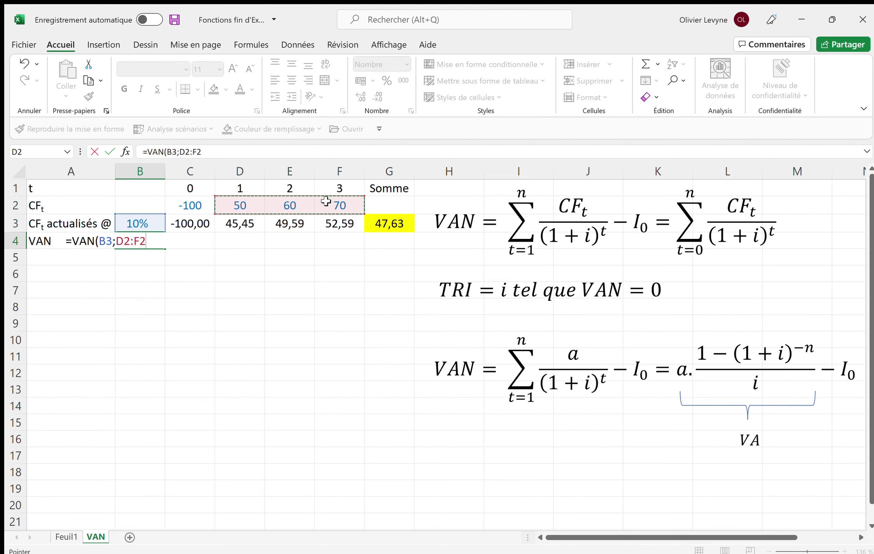
type(")")
type("+")
left_click(194, 206)
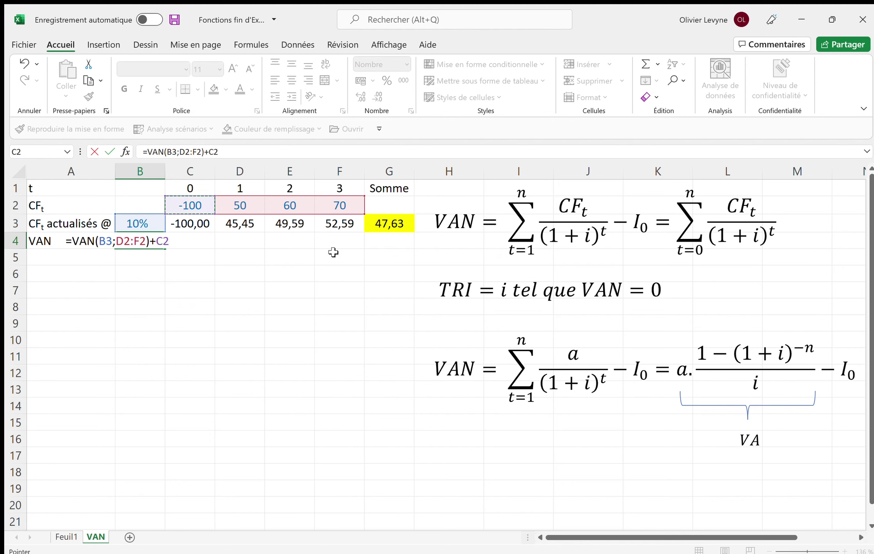
key("Return")
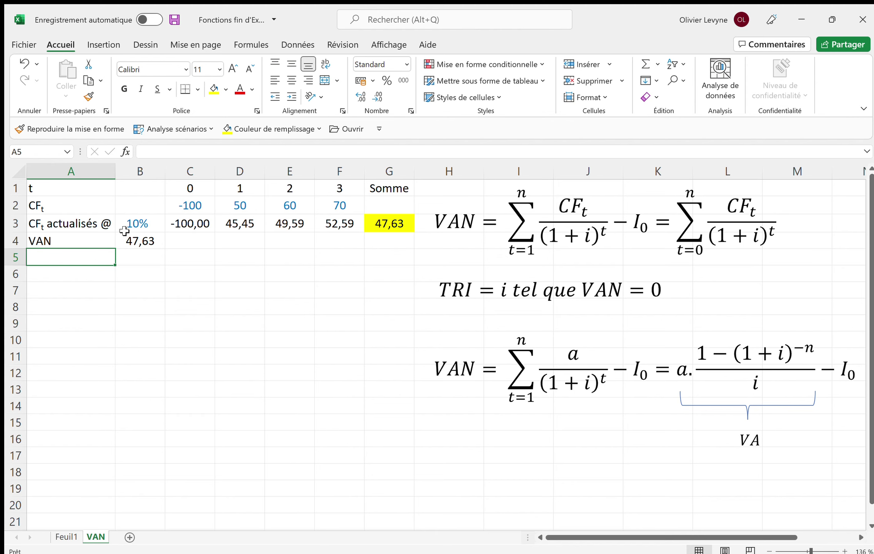
- Give the B4 VAN result a yellow fill
left_click(135, 242)
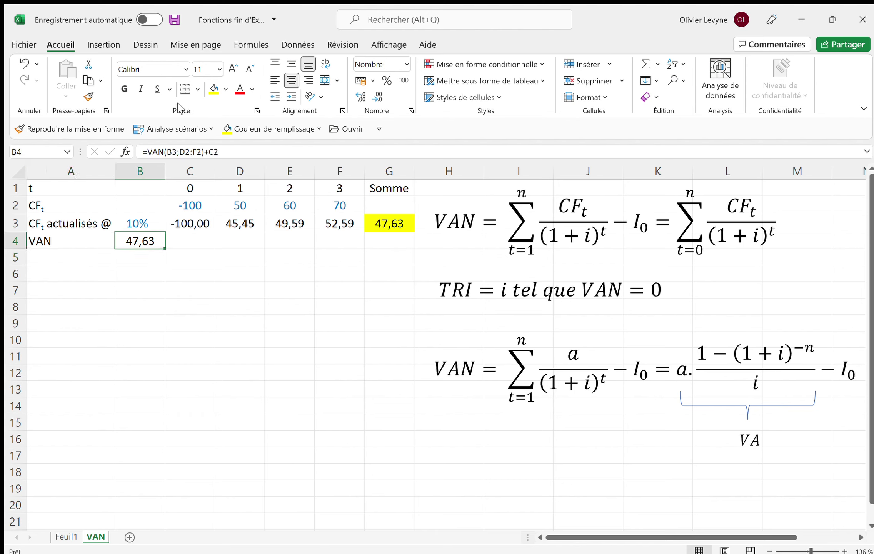
left_click(214, 89)
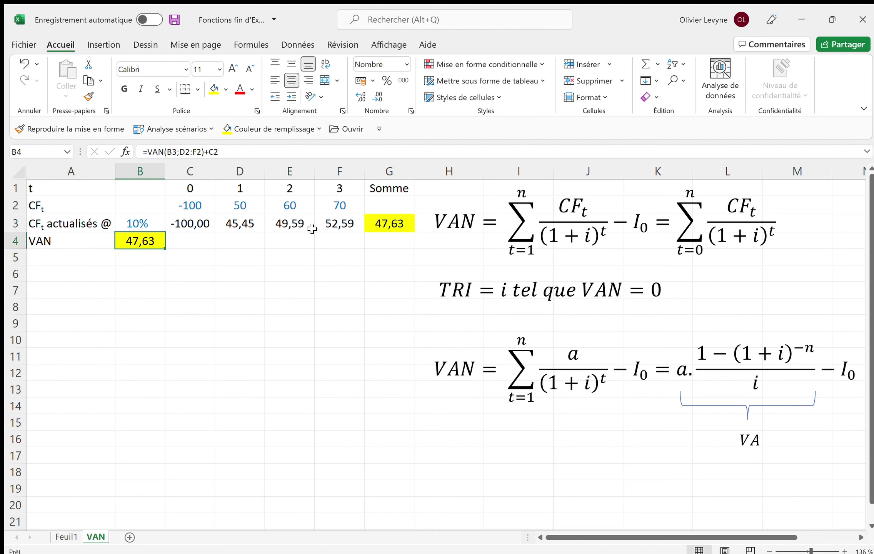
left_click(316, 339)
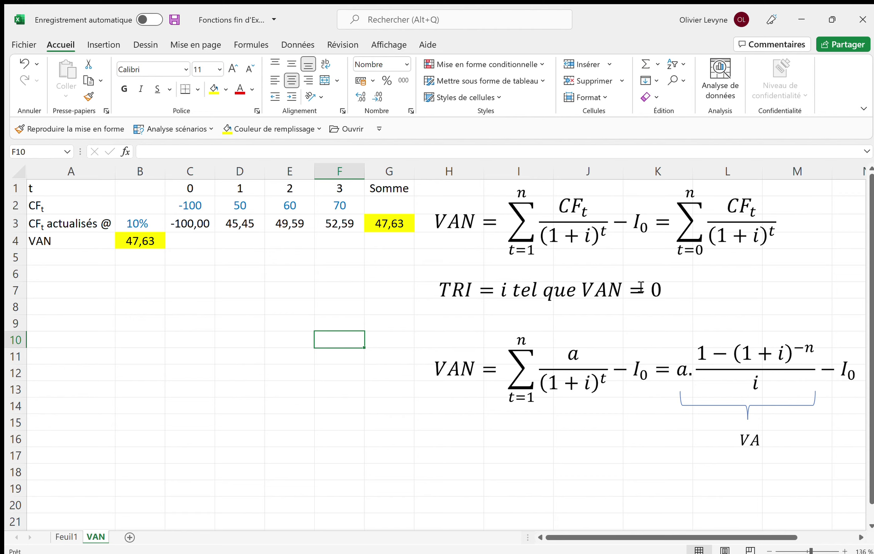
- Label A6 'TRI' and enter =TRI(C2:F2;8%) in B6, giving 34%
left_click(110, 272)
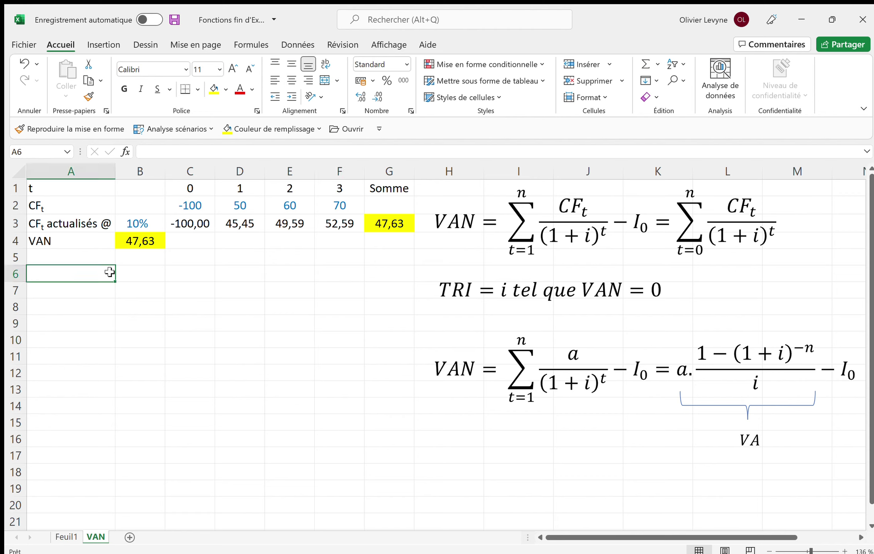
type("TRI")
key("Tab")
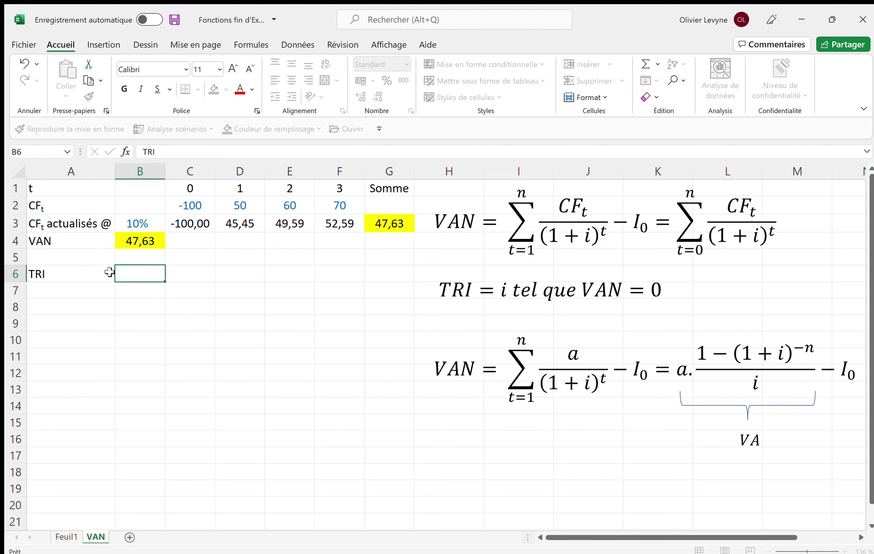
type("=")
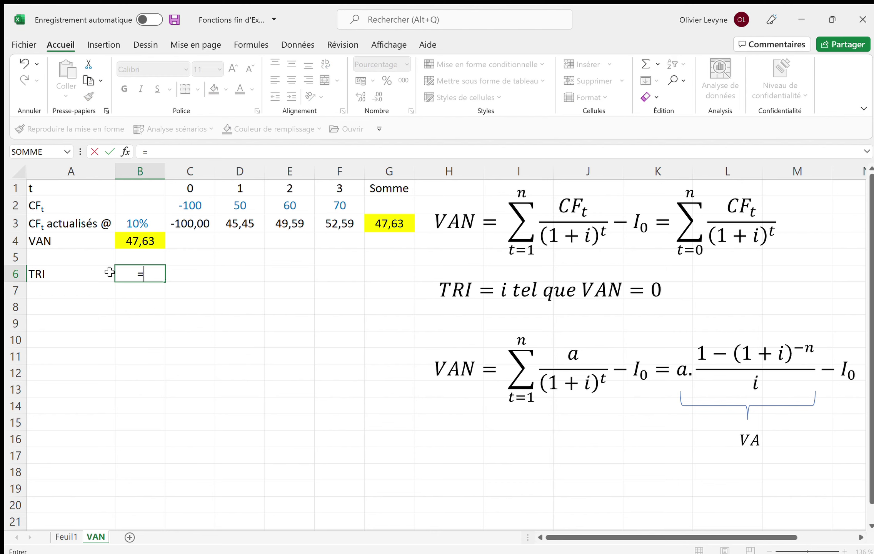
type("tri")
key("Tab")
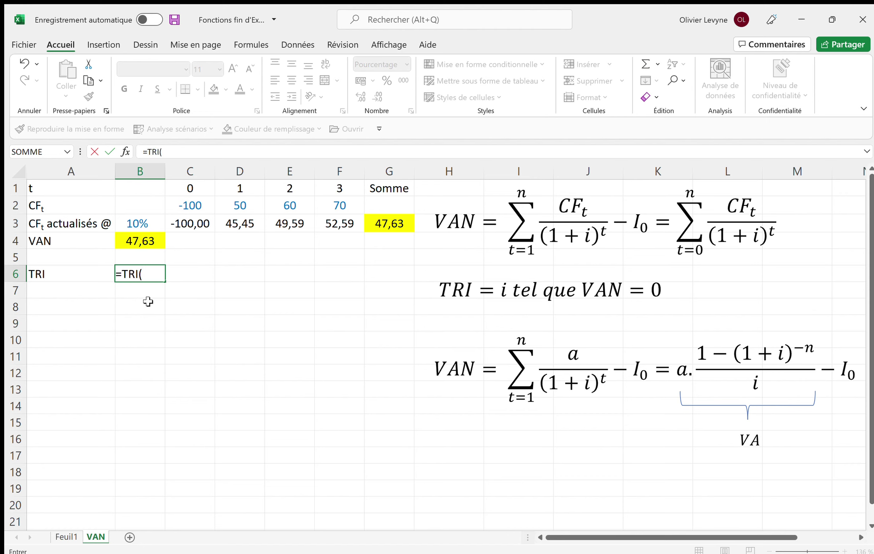
left_click(187, 200)
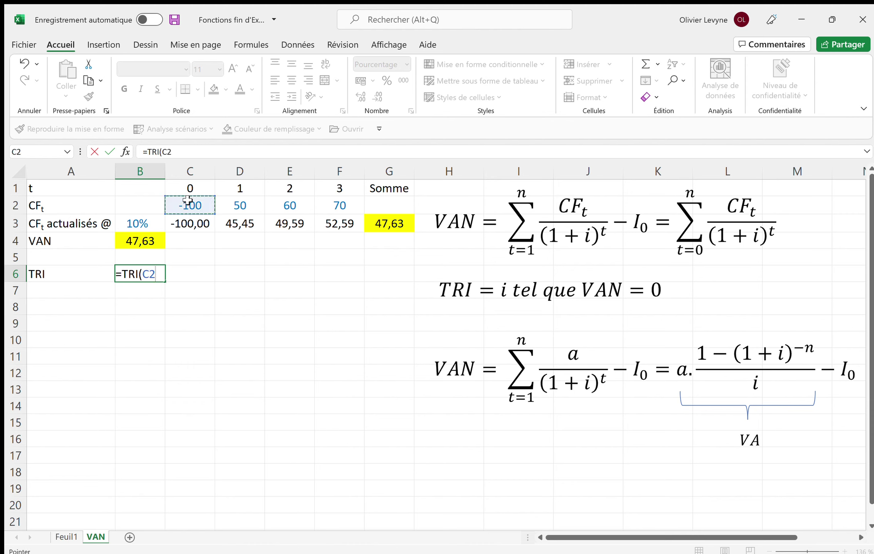
left_click_drag(188, 200, 335, 203)
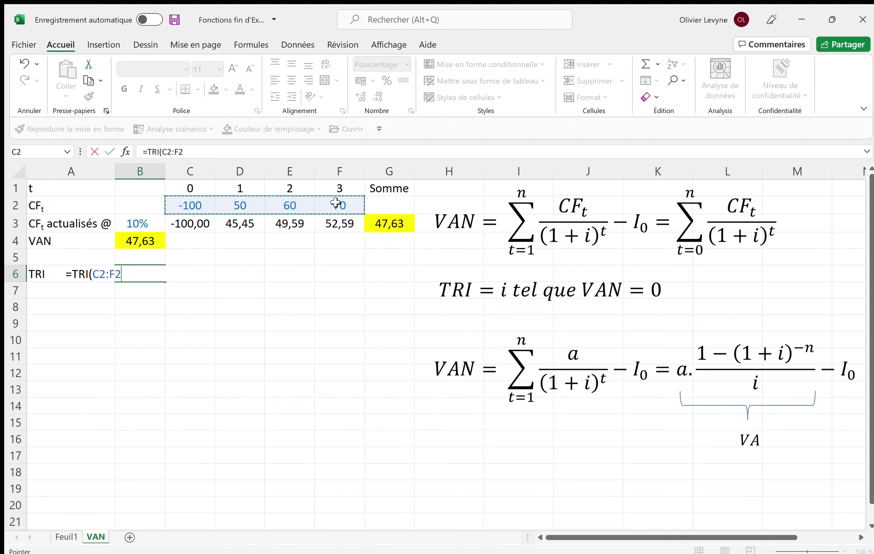
type(";")
type("8")
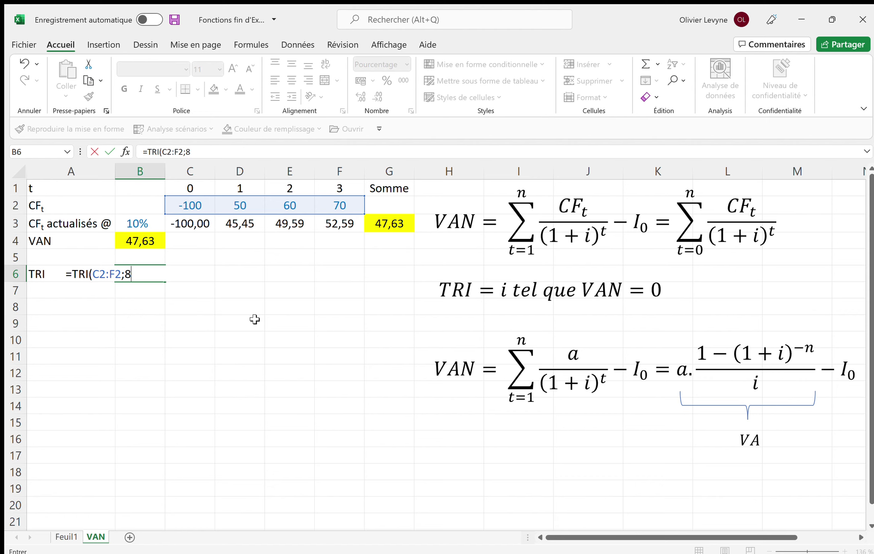
type("%")
type(")")
key("ctrl+Return")
- Select the original VAN table A1:G4 and copy it
key("Down")
key("Left")
key("Up")
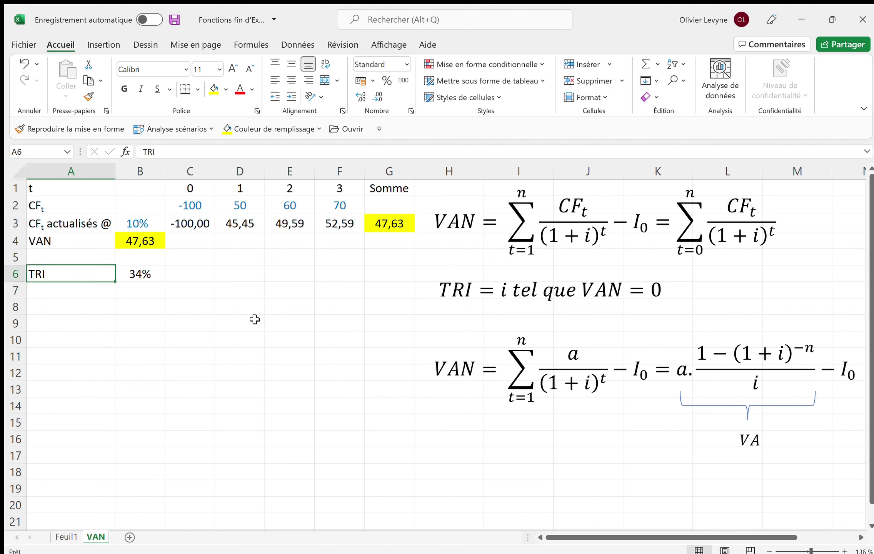
key("Right")
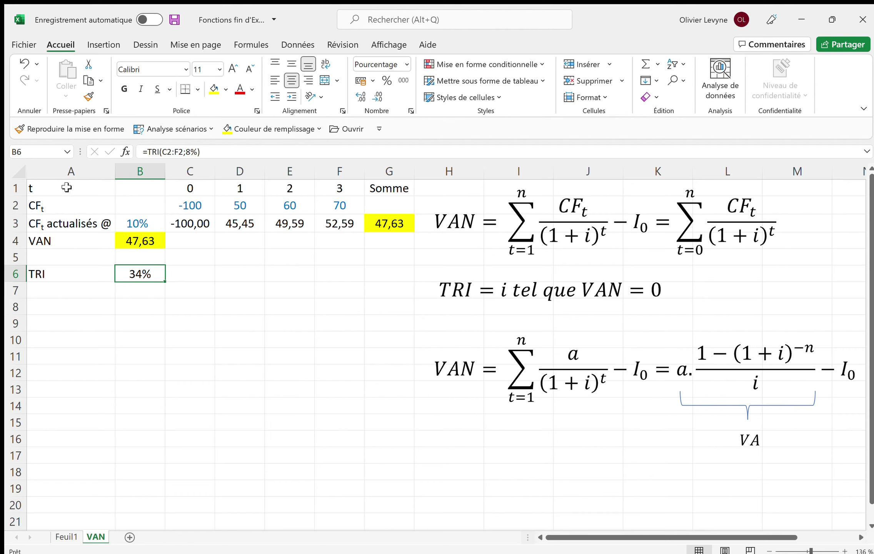
left_click_drag(70, 189, 384, 243)
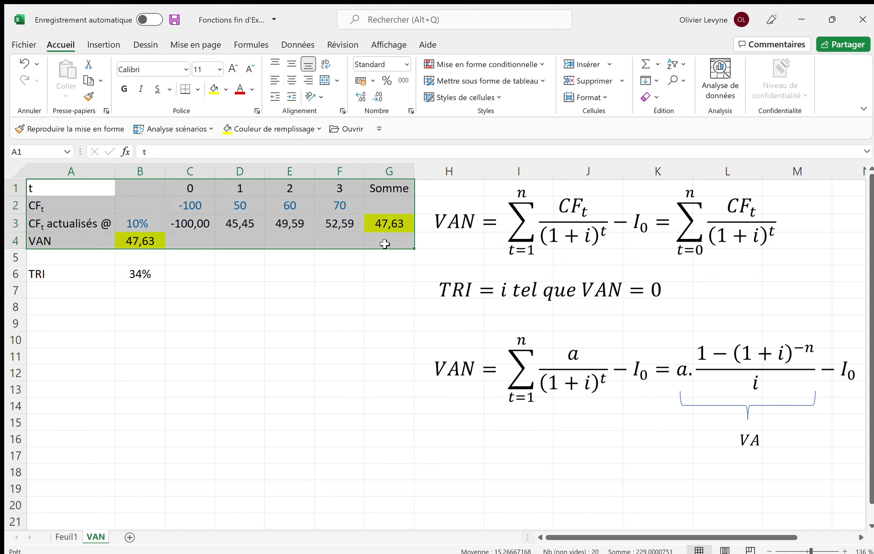
key("ctrl+c")
- Paste the table copy at A8 and set its rate B10 to =B6, showing 34%
left_click(60, 301)
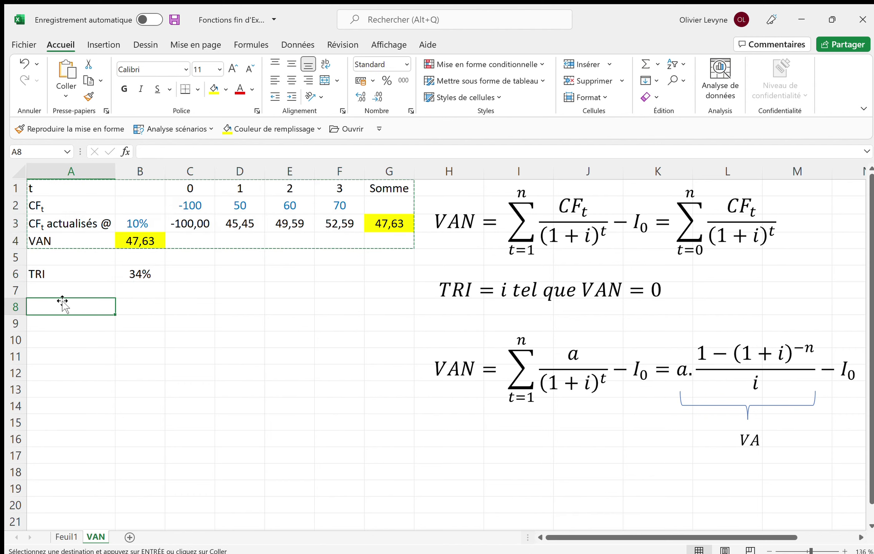
key("ctrl+v")
left_click(135, 342)
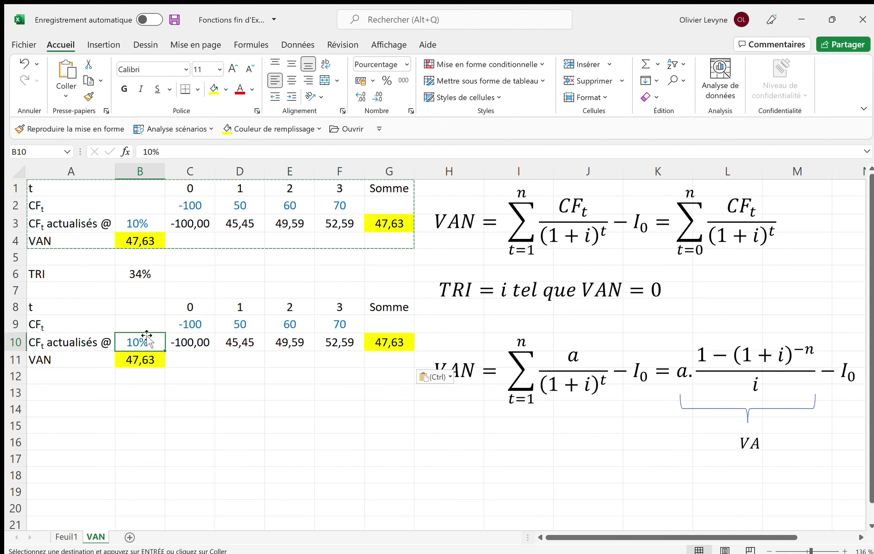
type("=")
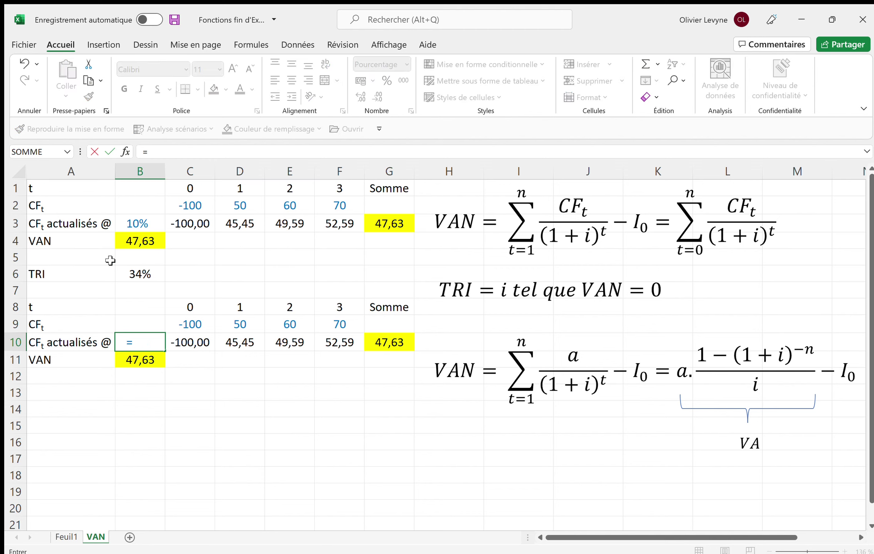
left_click(131, 273)
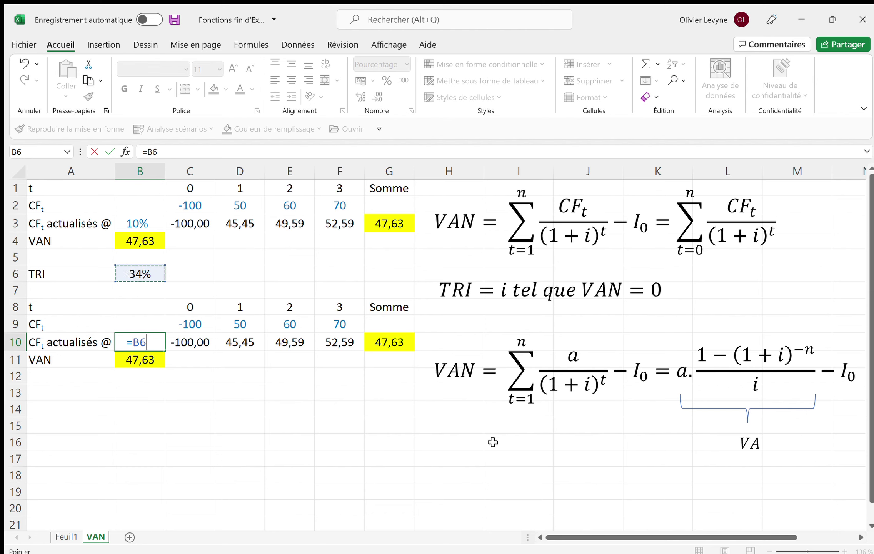
key("Return")
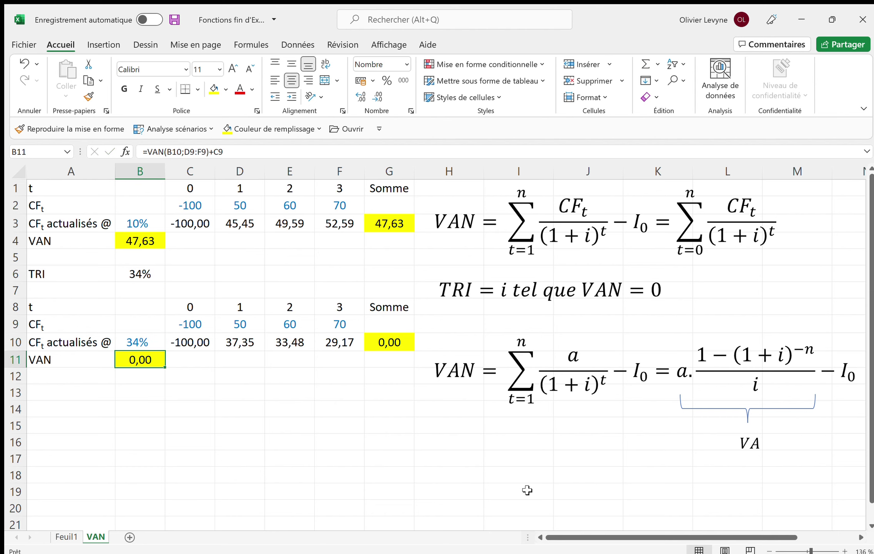
- Make B10's text black and verify the copy's Somme and VAN show 0,00
left_click(142, 343)
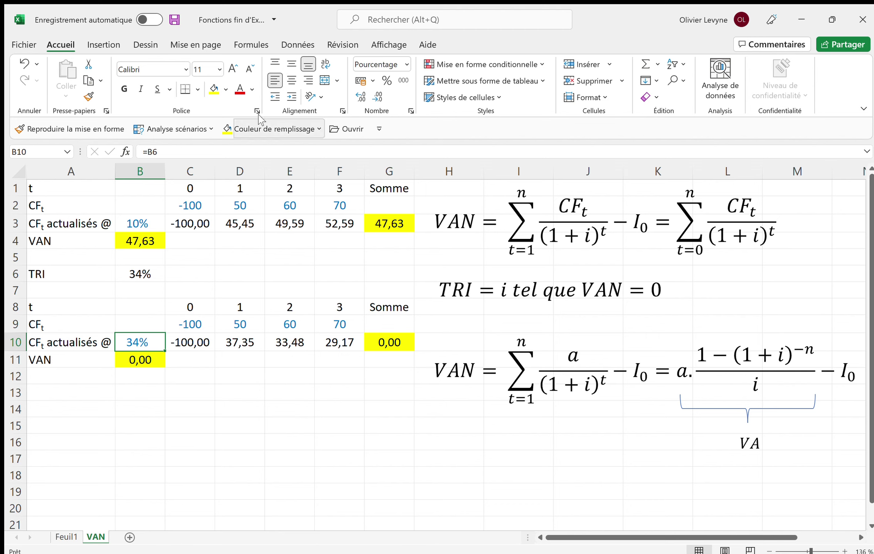
left_click(252, 89)
left_click(261, 106)
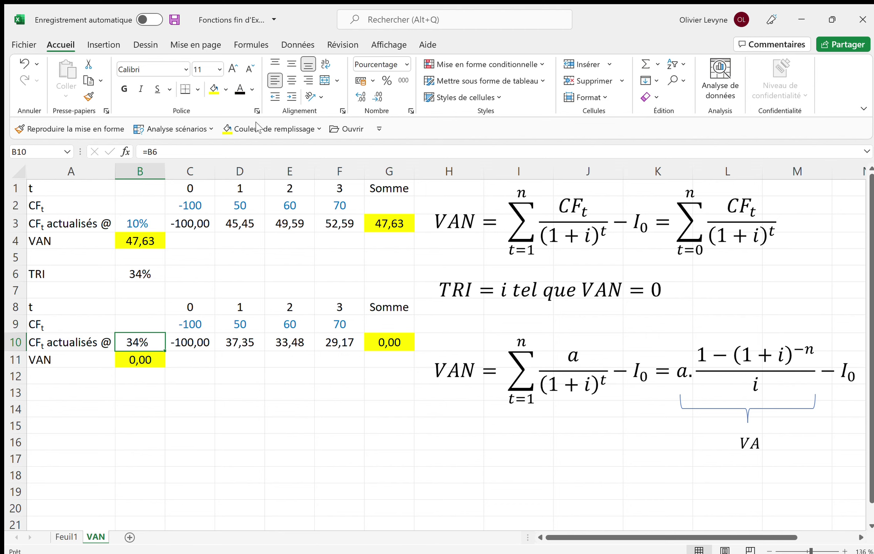
left_click(389, 343)
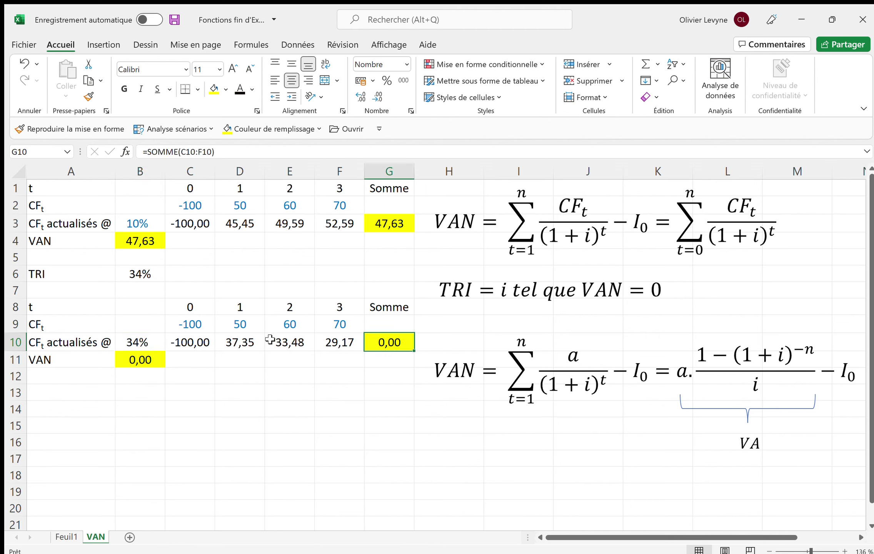
left_click(148, 344)
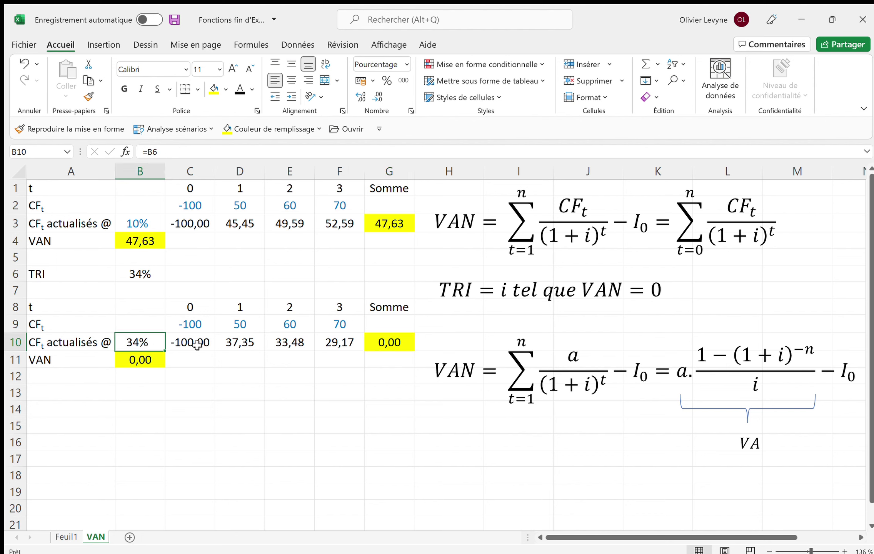
left_click(284, 343)
key("F2")
key("Return")
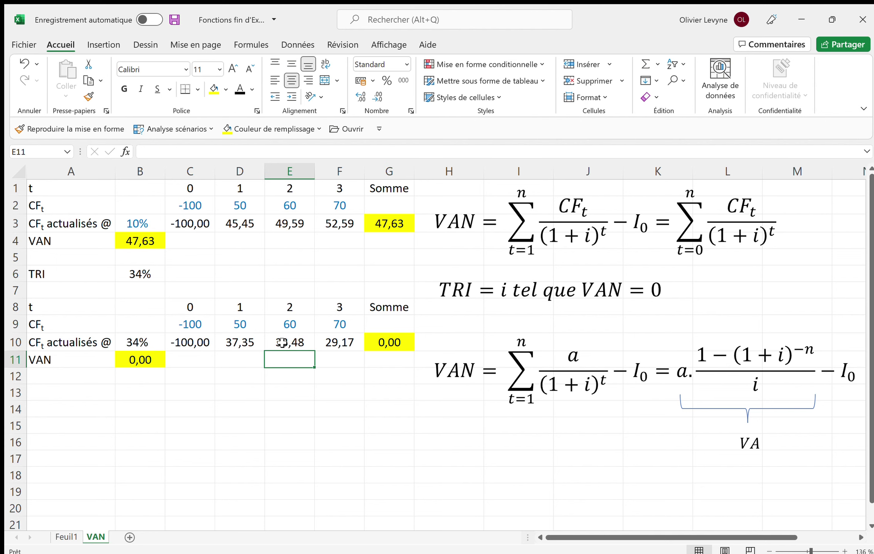
key("Left")
key("Left")
key("Left")
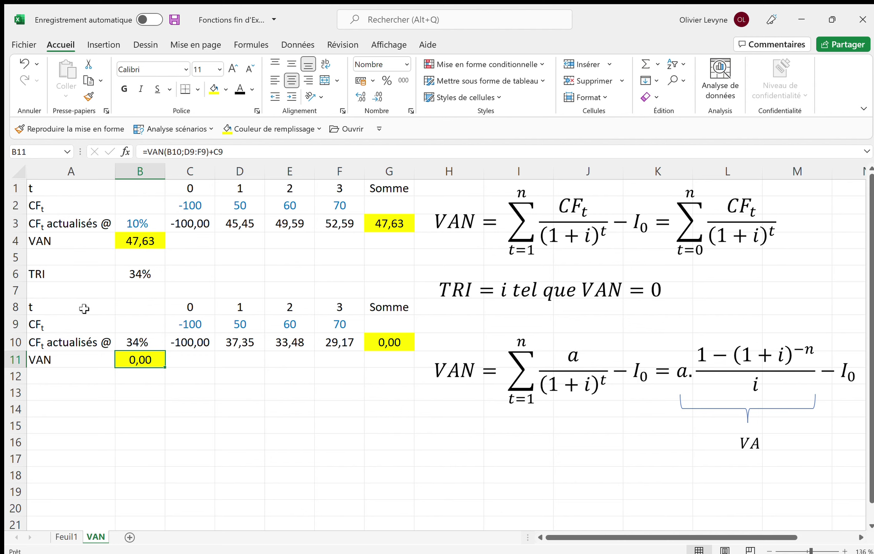
- Copy the original VAN table A1:G4 and paste it at A13
mouse_move(81, 307)
left_mouse_down()
mouse_move(411, 340)
mouse_move(411, 358)
left_mouse_up()
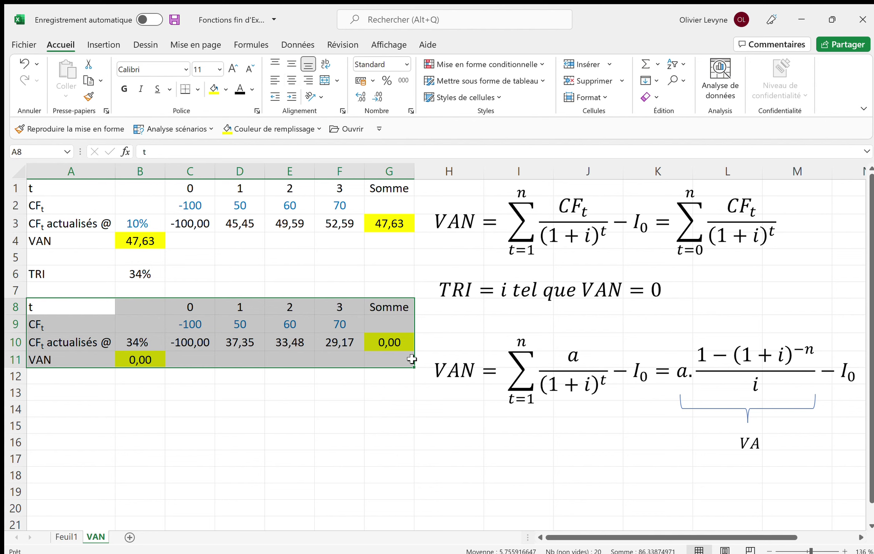
key("ctrl+c")
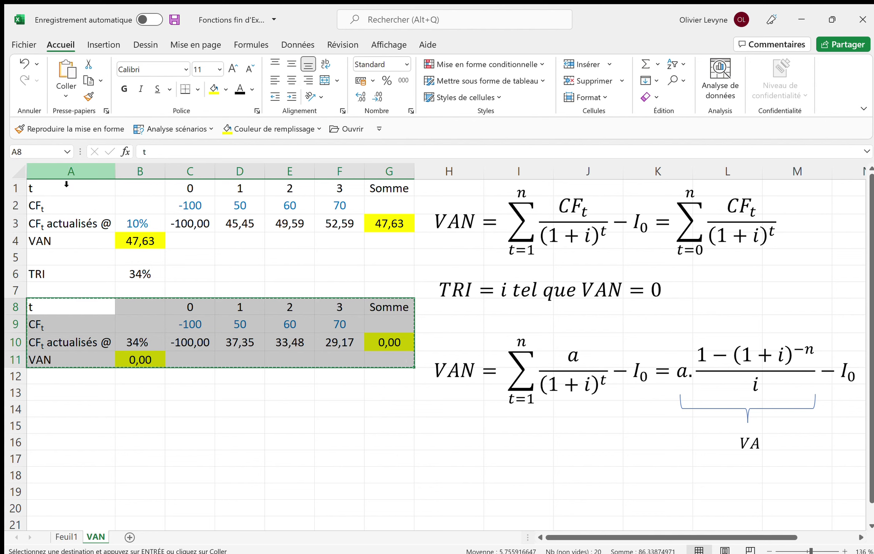
left_click_drag(63, 187, 402, 241)
key("ctrl+c")
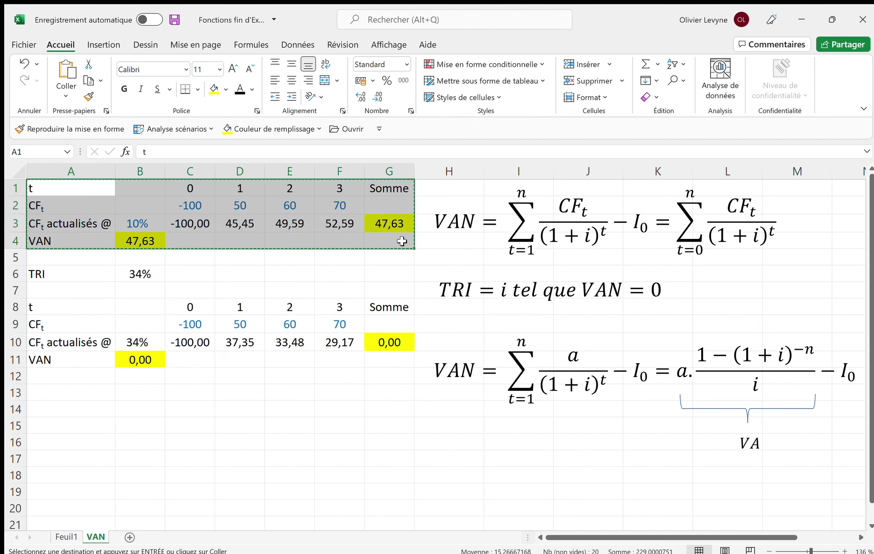
left_click(78, 395)
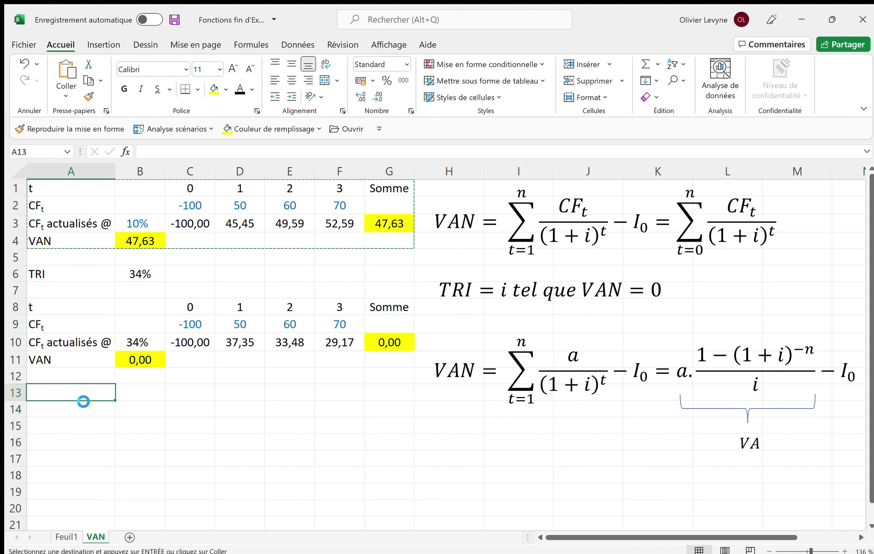
key("ctrl+v")
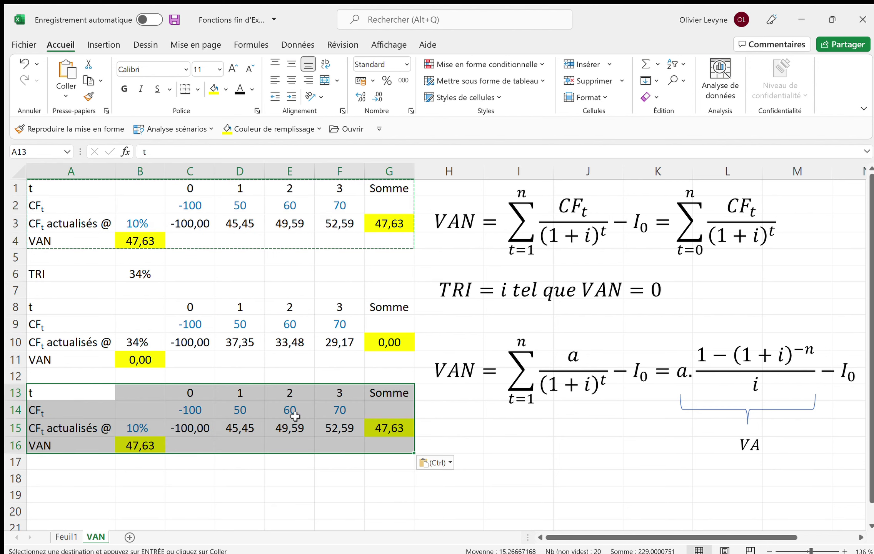
- Set E14 to =D14 and F14 to =E14 so all cash flows equal 50
left_click(296, 415)
type("=")
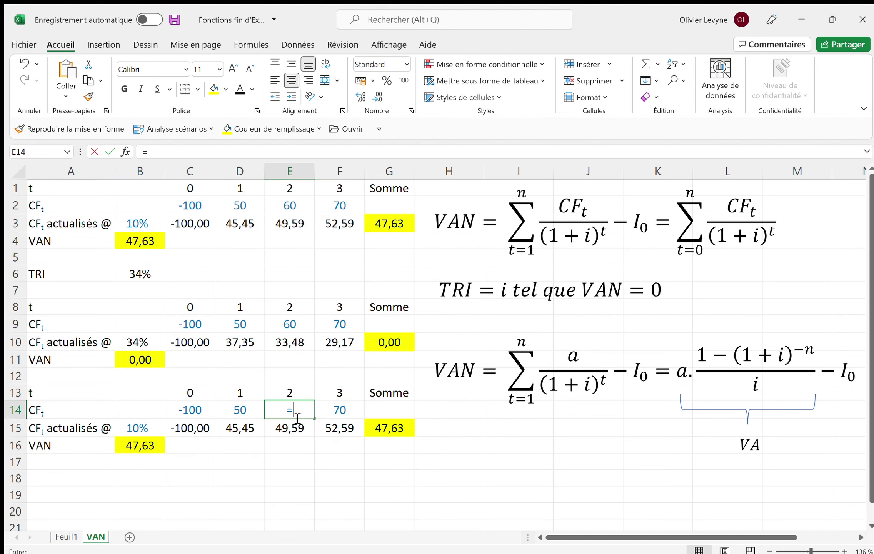
key("Left")
key("Return")
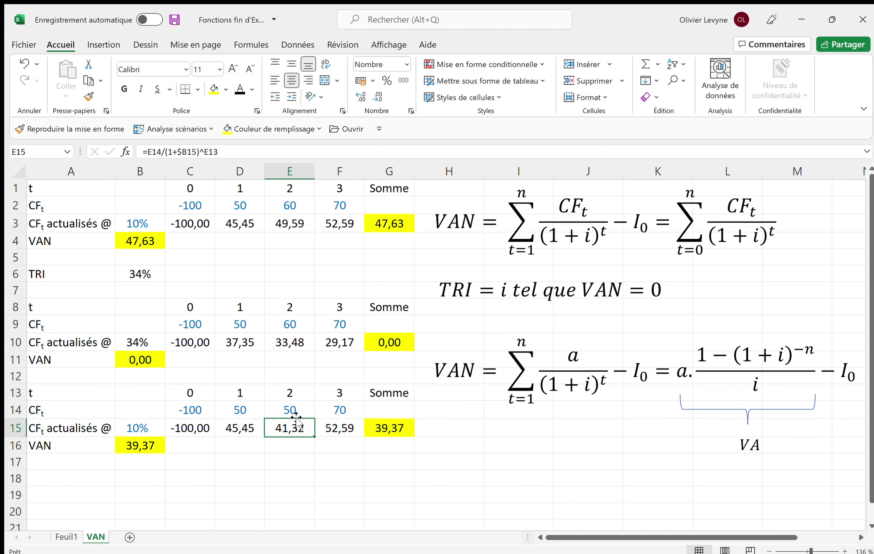
key("Up")
key("Right")
type("=")
key("Left")
key("Return")
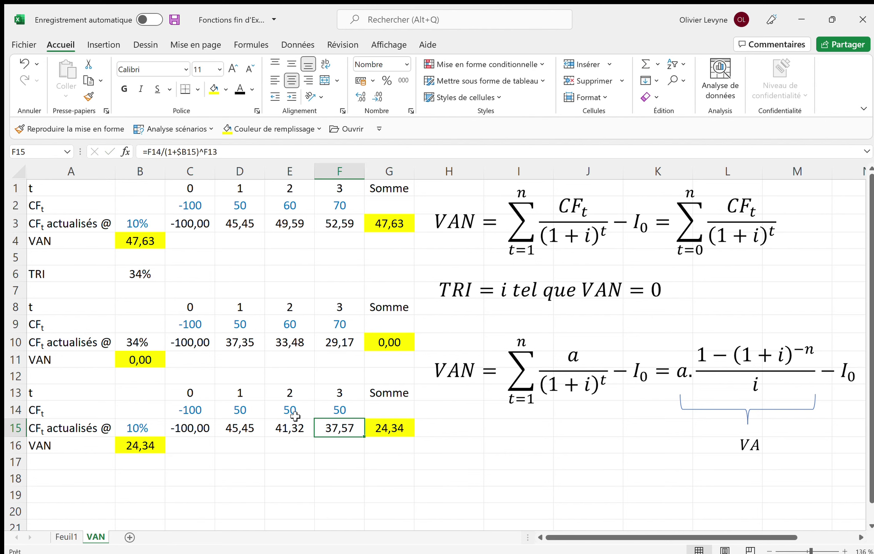
- Make E14:F14 text black and verify the G15 total and B16 VAN of 24,34
left_click_drag(294, 411, 338, 409)
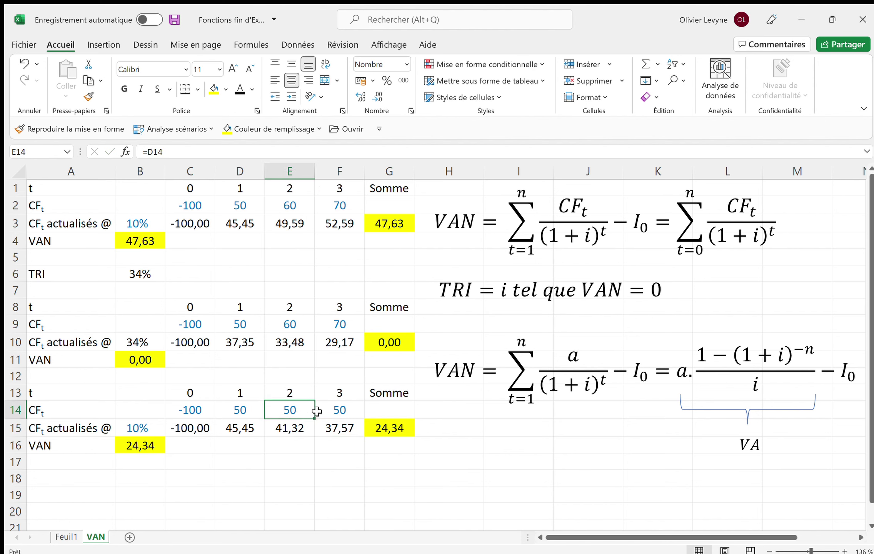
left_click(240, 89)
left_click(290, 380)
left_click(264, 464)
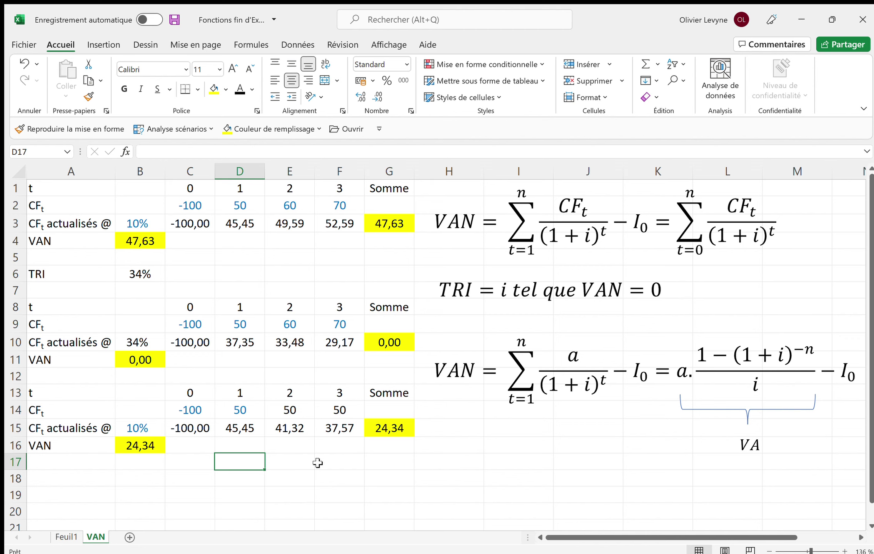
left_click(388, 429)
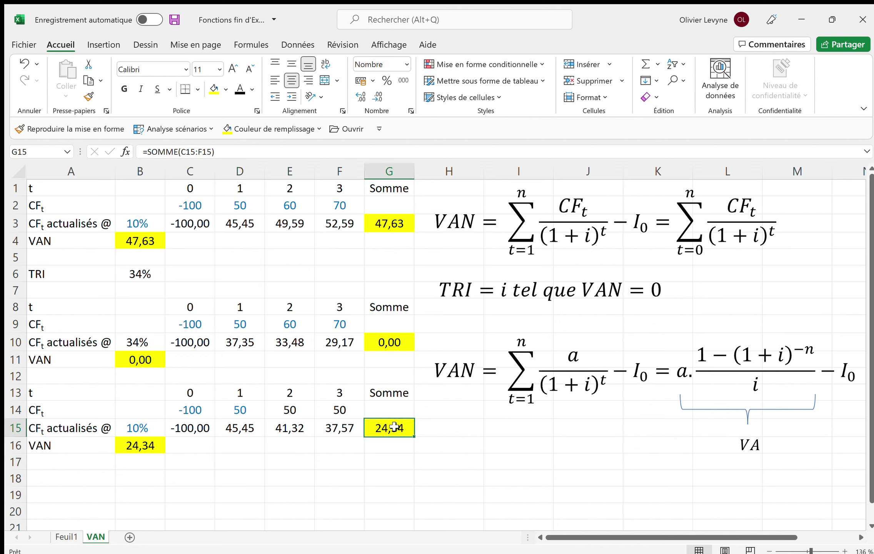
left_click(152, 445)
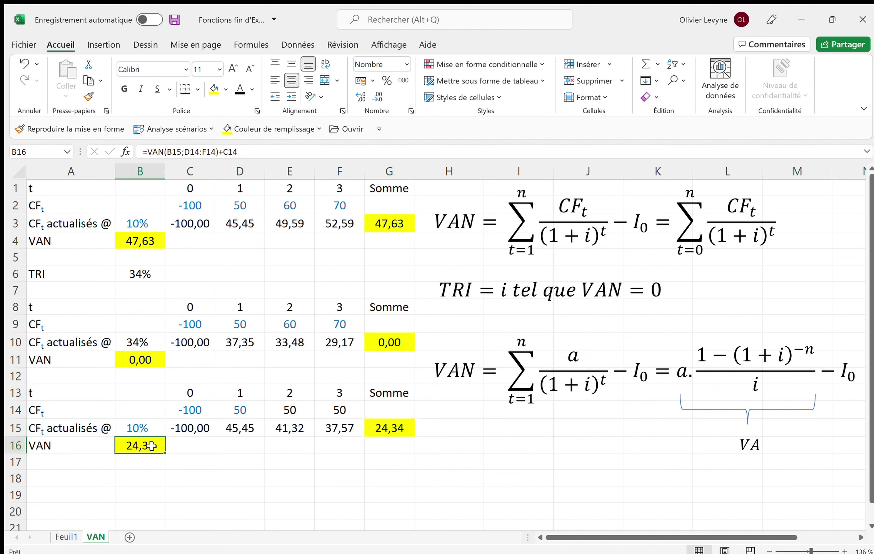
double_click(152, 445)
key("Return")
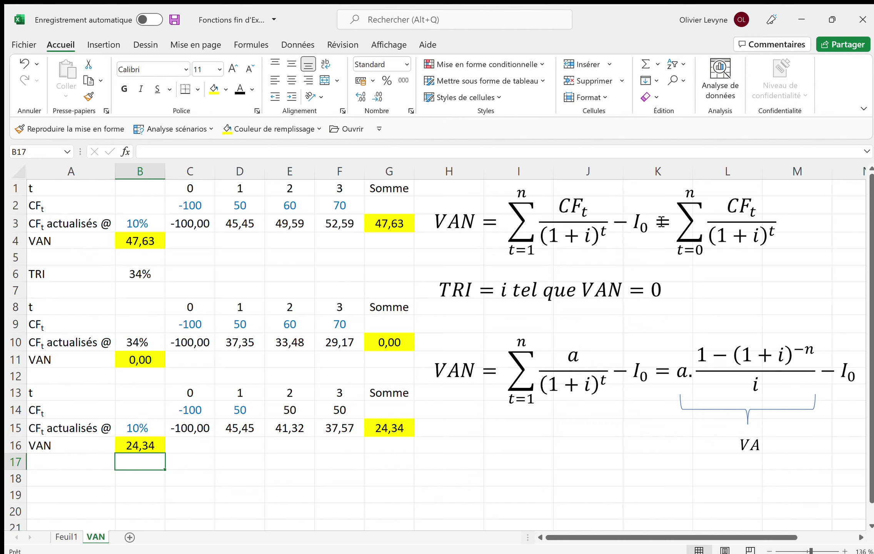
- Type 'VA' in A18 and start =VA( in B18 from the function suggestion
left_click(100, 481)
type("VA")
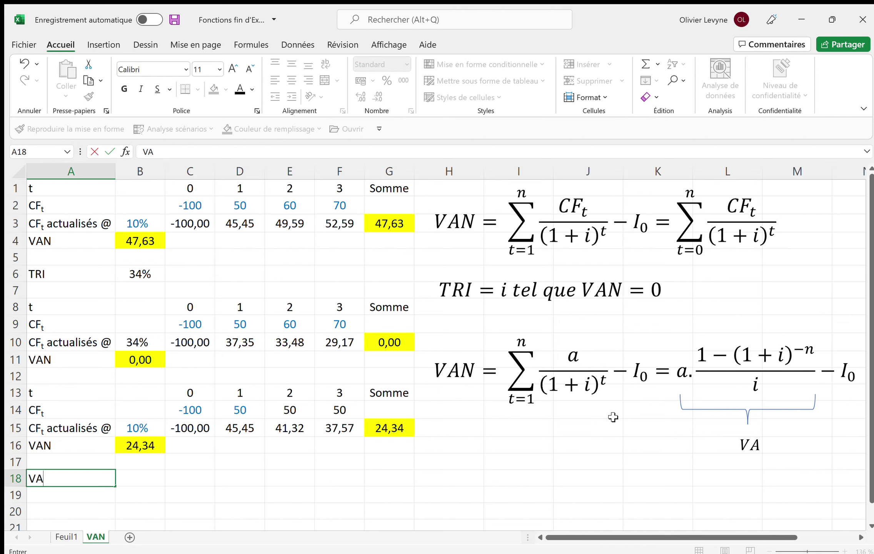
left_click(150, 482)
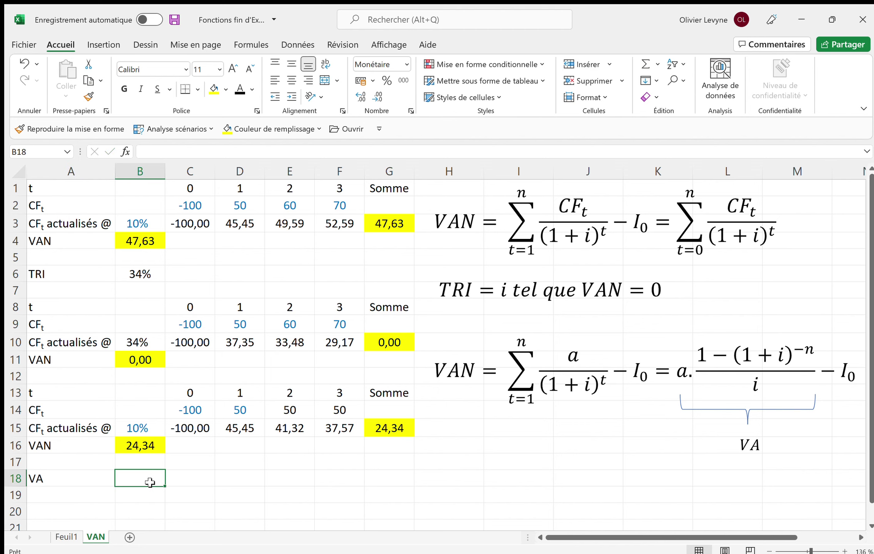
type("=")
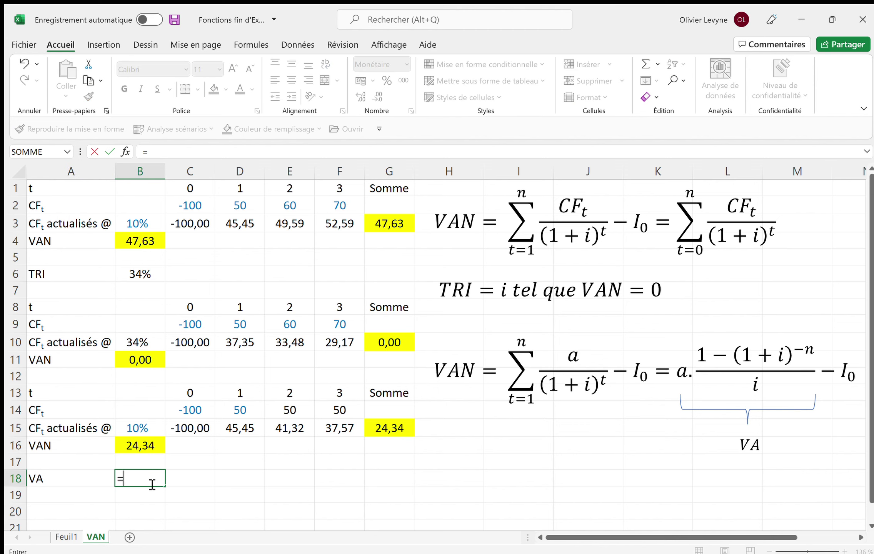
type("va")
key("Tab")
- Complete B18 as =VA(B15;F13;-D14;0;0), giving 124,34 €
left_click(105, 428)
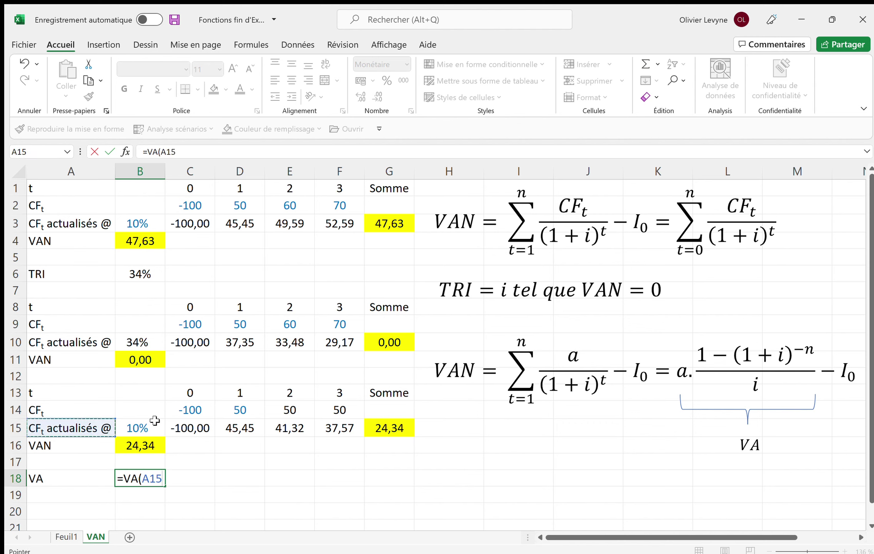
left_click(140, 427)
type(";")
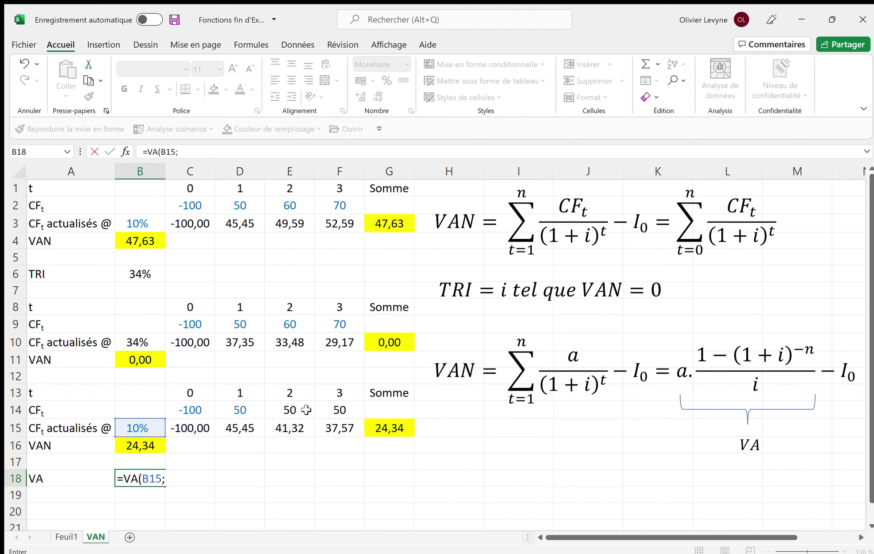
left_click(333, 392)
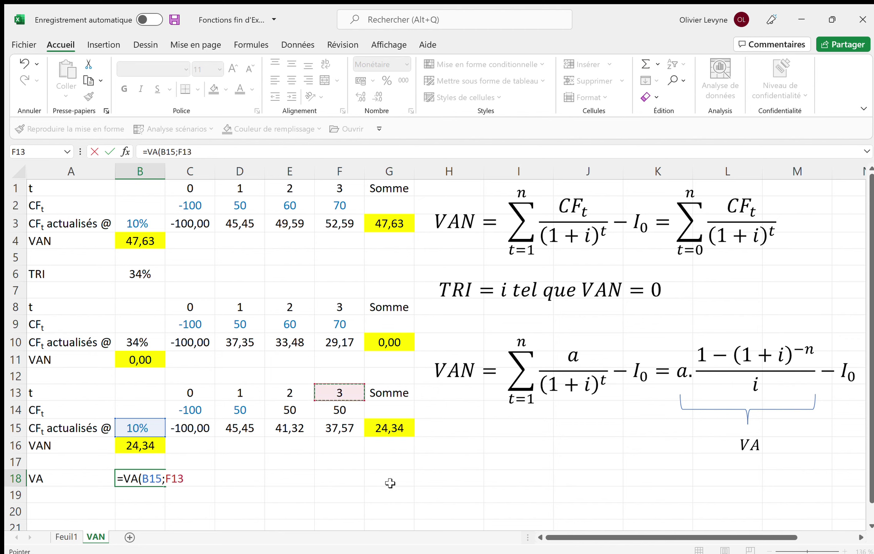
type(";")
type("-")
left_click(244, 411)
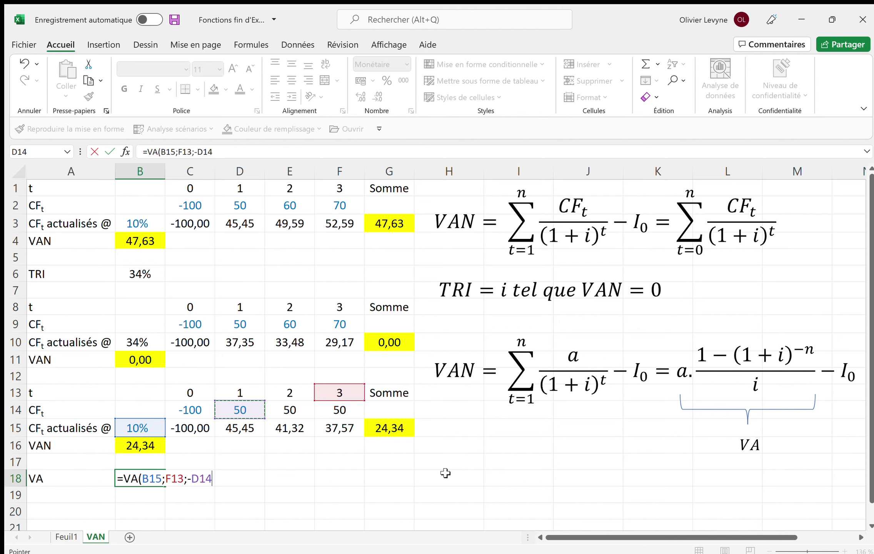
type(";")
type("0;")
type("0")
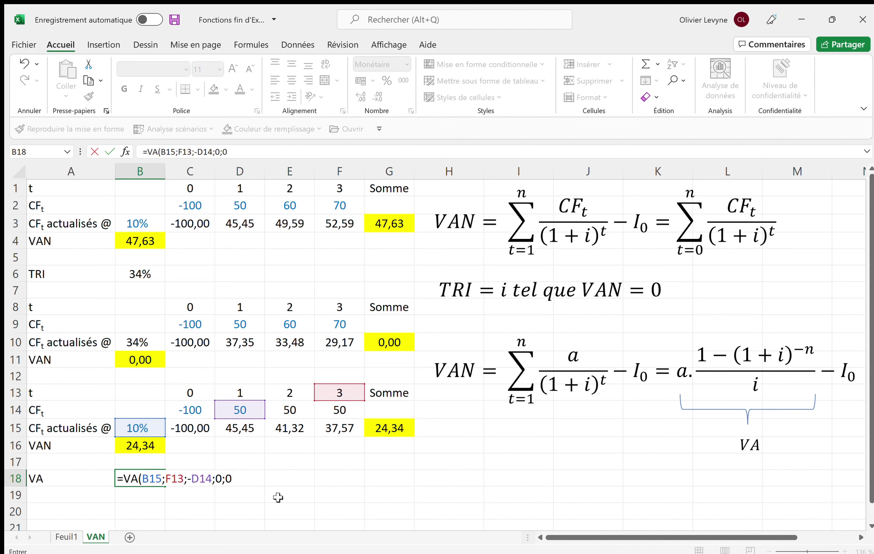
type(")")
key("Return")
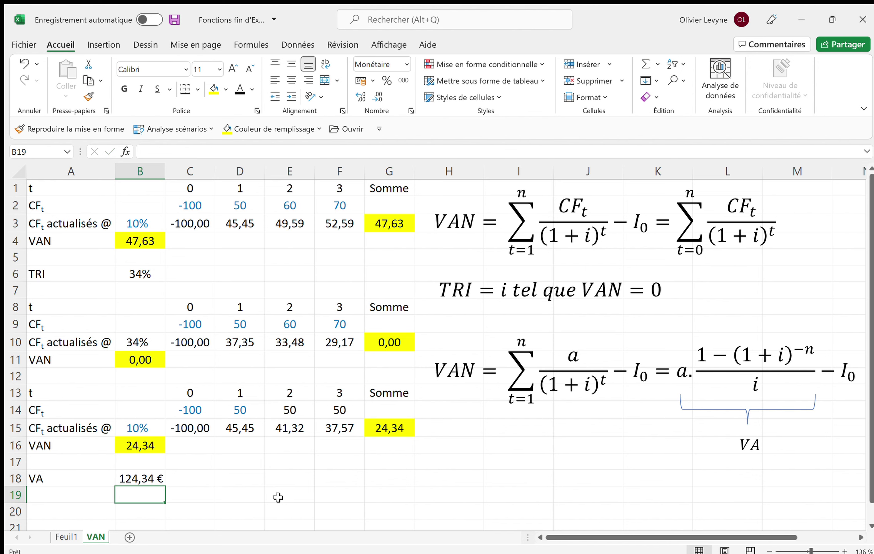
- Label A19 'VAN' and enter =B18+C14 in B19, giving 24,34 €
key("Left")
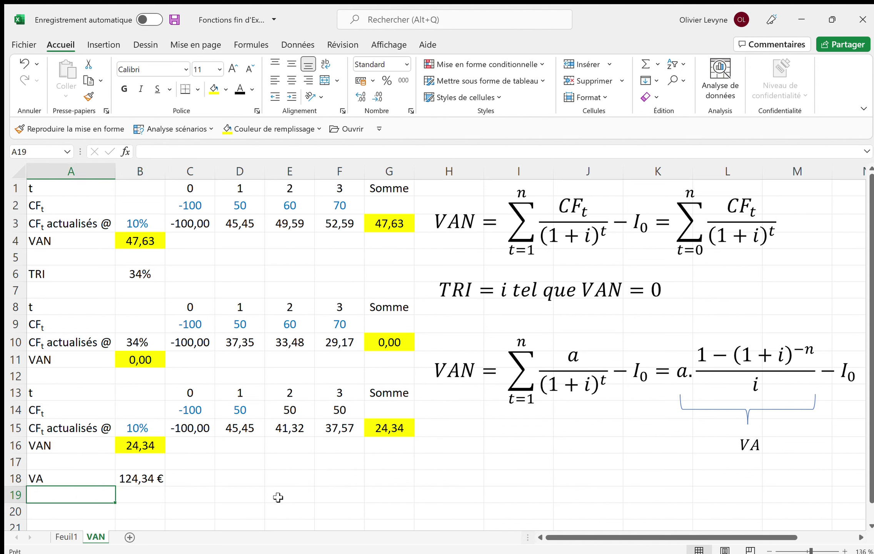
type("VAN")
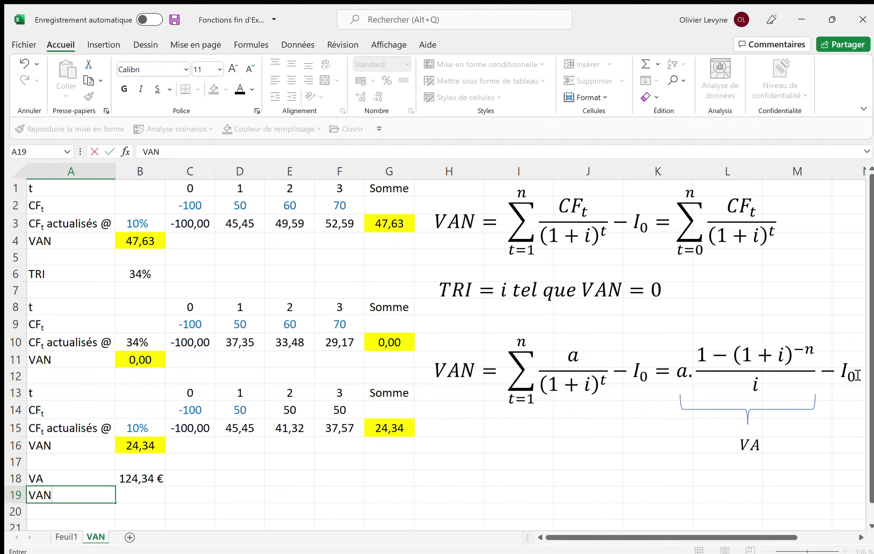
left_click(145, 502)
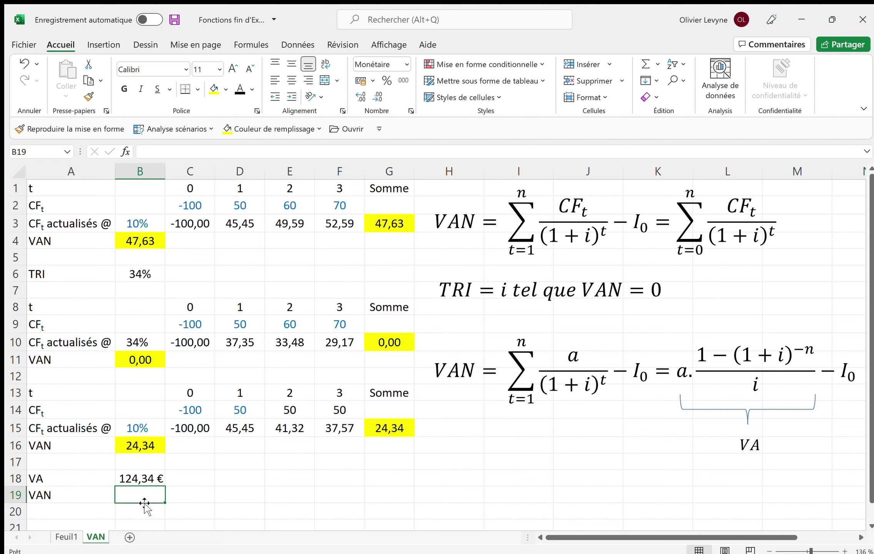
type("=")
key("Up")
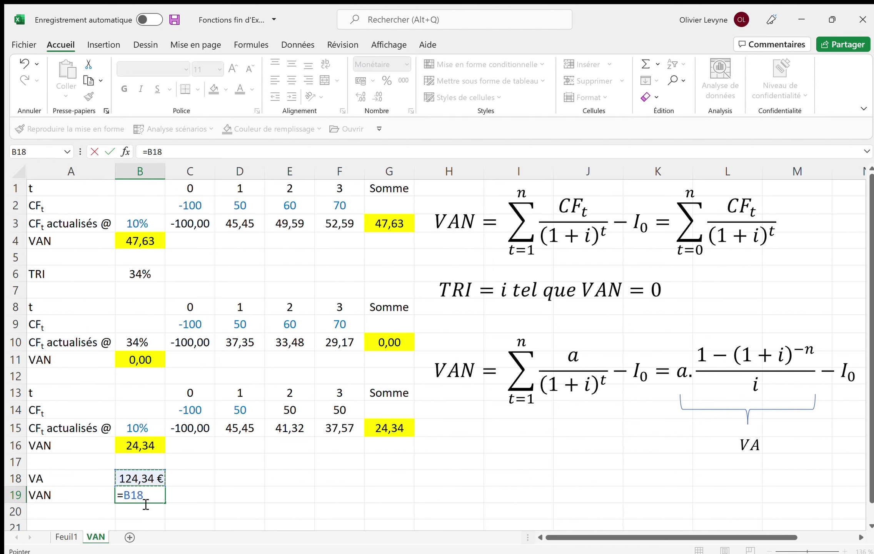
type("+")
left_click(187, 408)
key("Return")
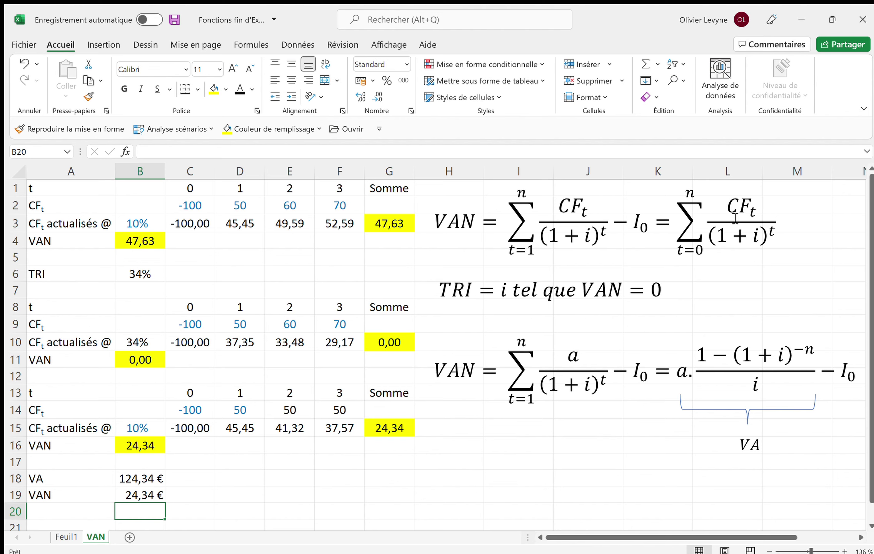
left_click(774, 150)
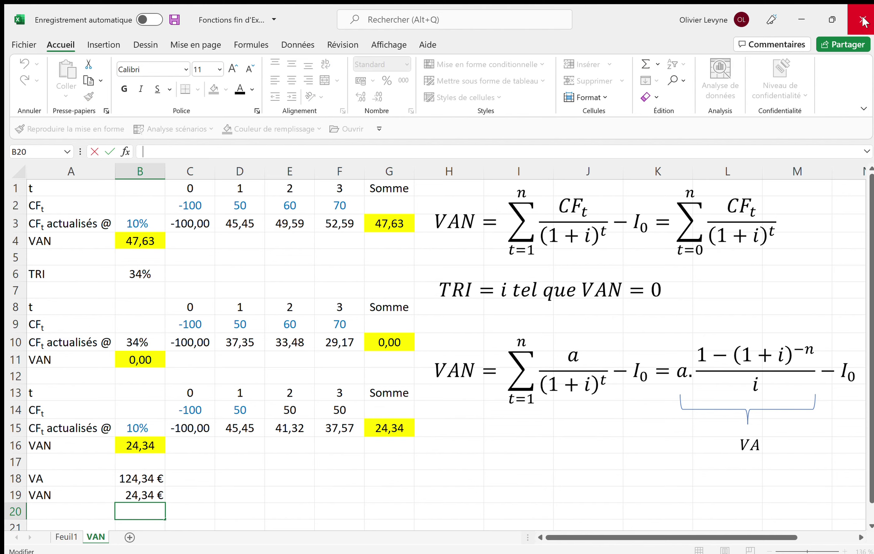